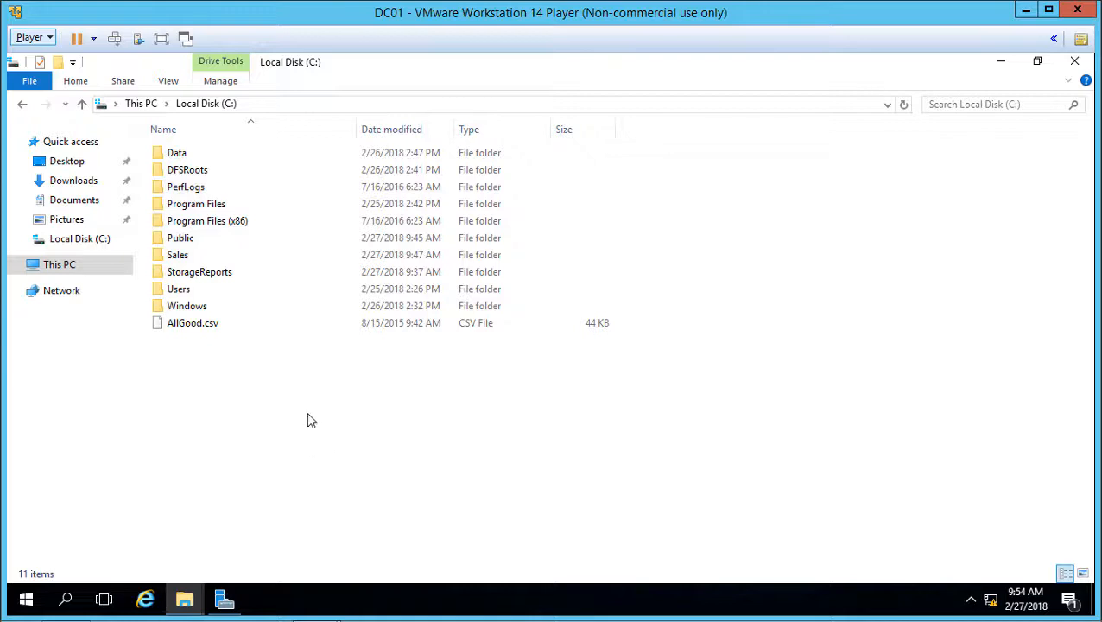
Open the effective access view in the Sales folder's advanced security settings.
{"action": "left_click", "coordinate": [249, 257]}
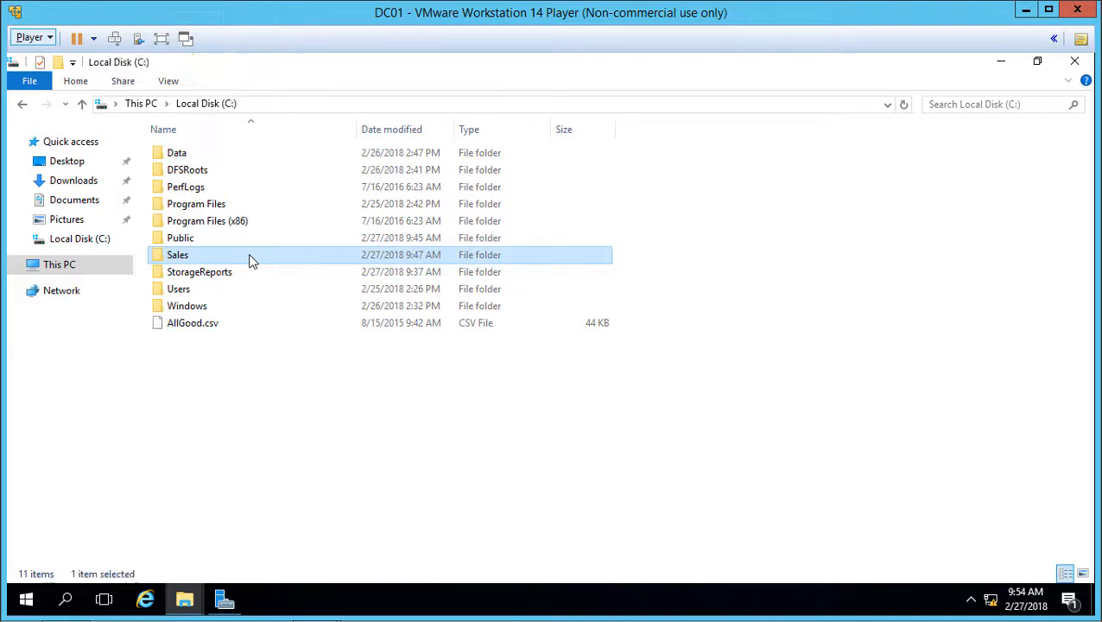
{"action": "right_click", "coordinate": [250, 257]}
{"action": "left_click", "coordinate": [297, 545]}
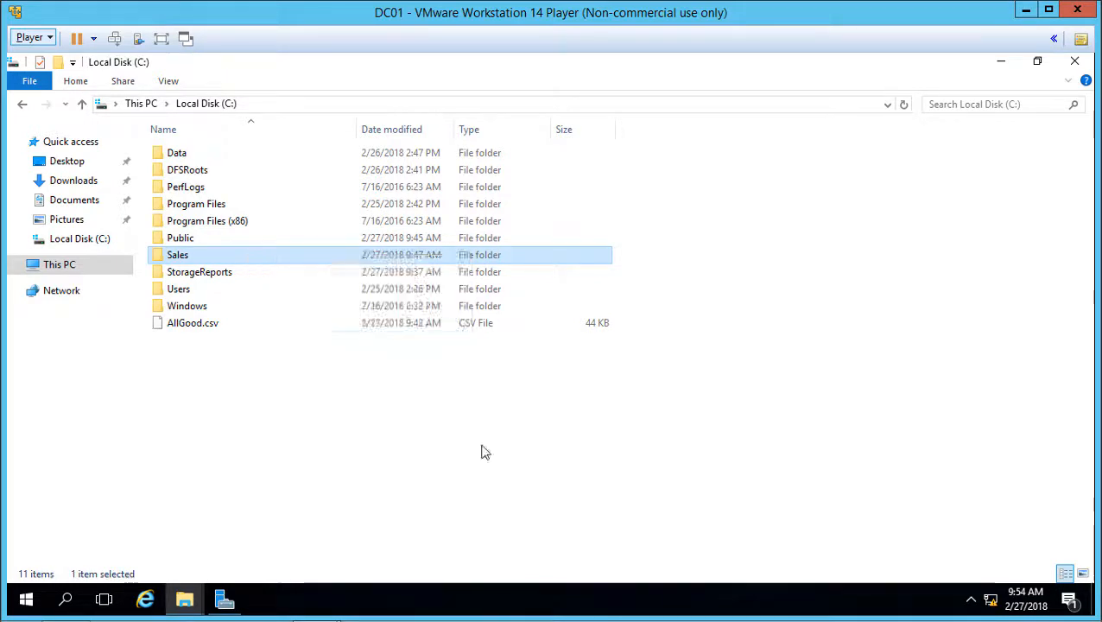
{"action": "left_click_drag", "start_coordinate": [494, 149], "coordinate": [604, 85]}
{"action": "left_click", "coordinate": [618, 131]}
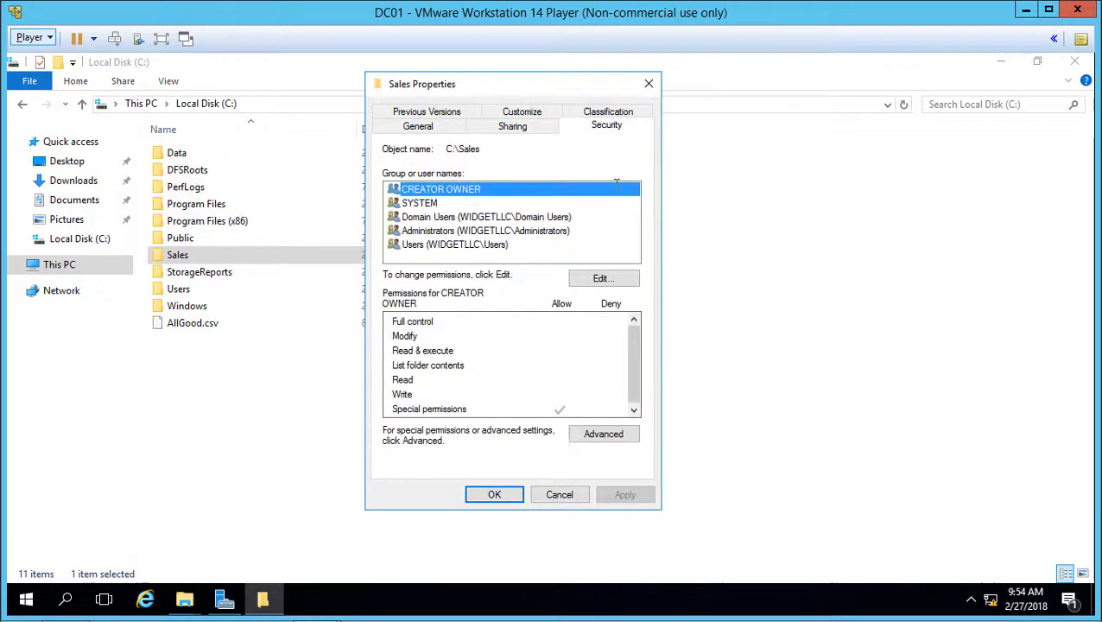
{"action": "left_click", "coordinate": [612, 434]}
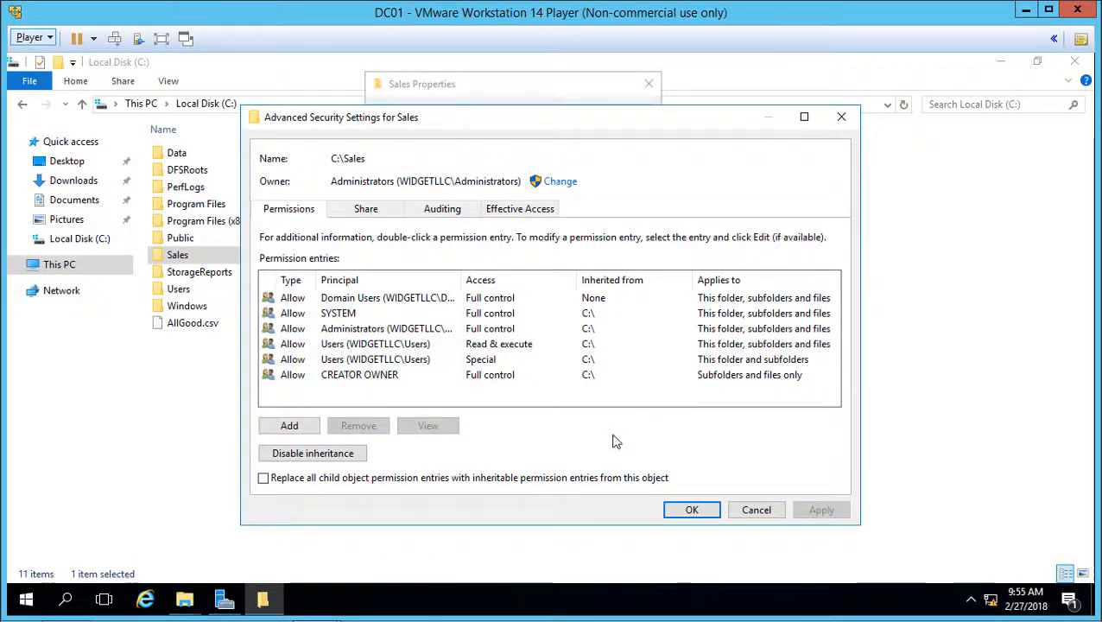
{"action": "left_click", "coordinate": [494, 210]}
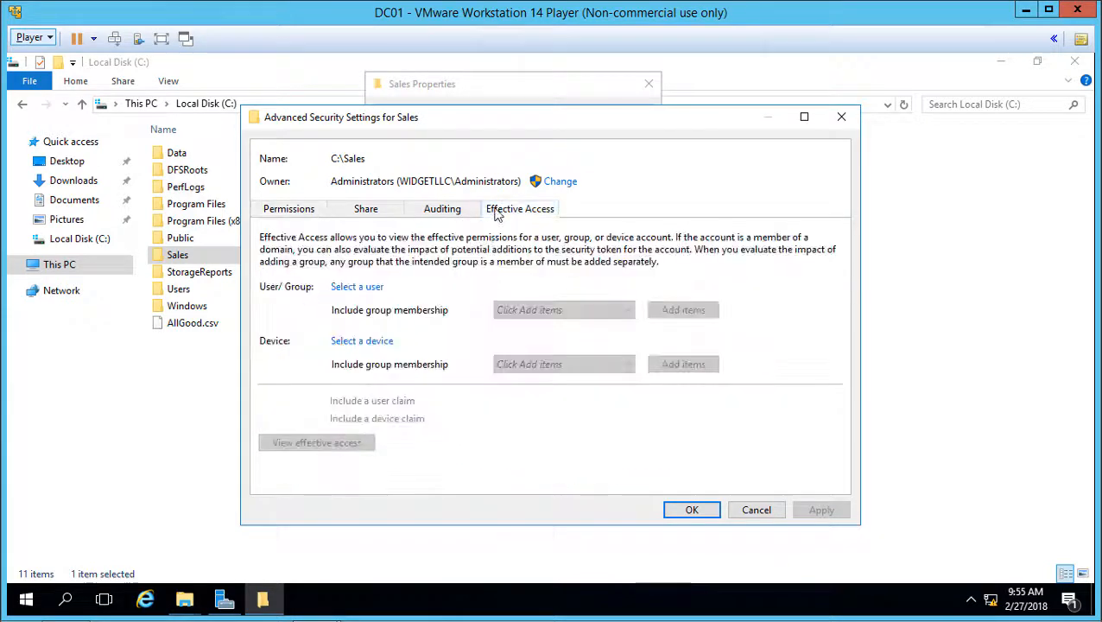
Choose the Administrator user account as the user for the effective access check.
{"action": "left_click", "coordinate": [363, 286]}
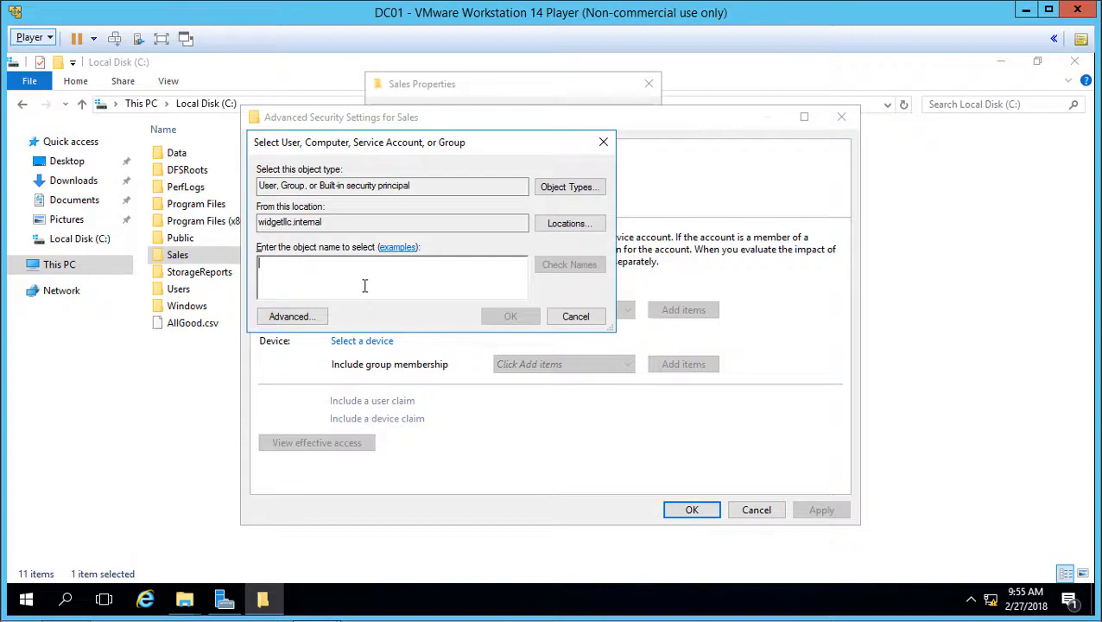
{"action": "type", "text": "administrator"}
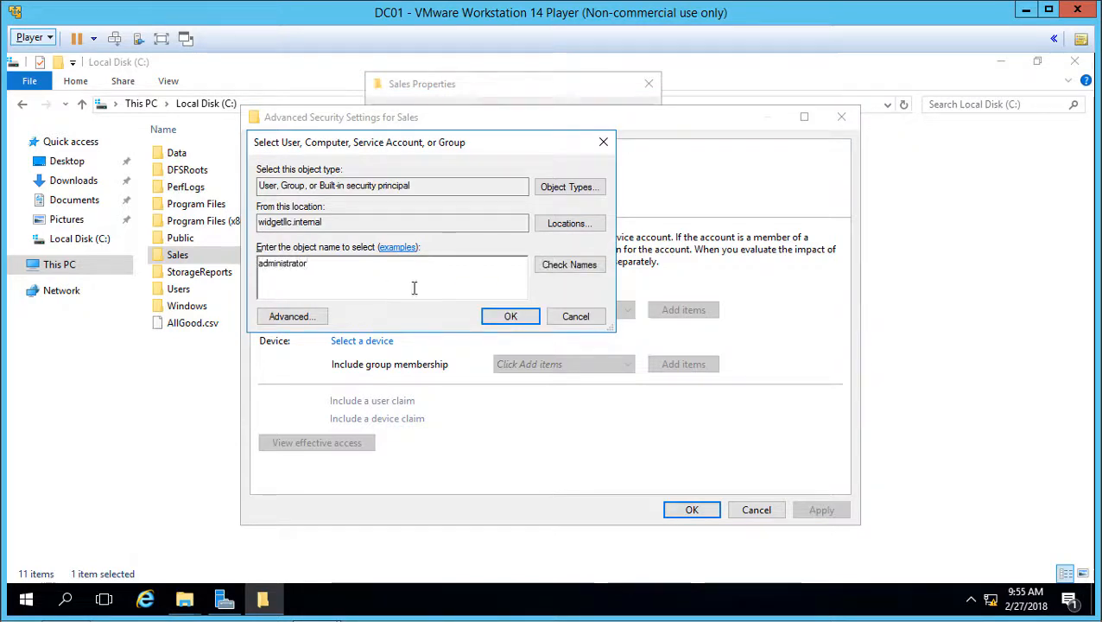
{"action": "left_click", "coordinate": [569, 265]}
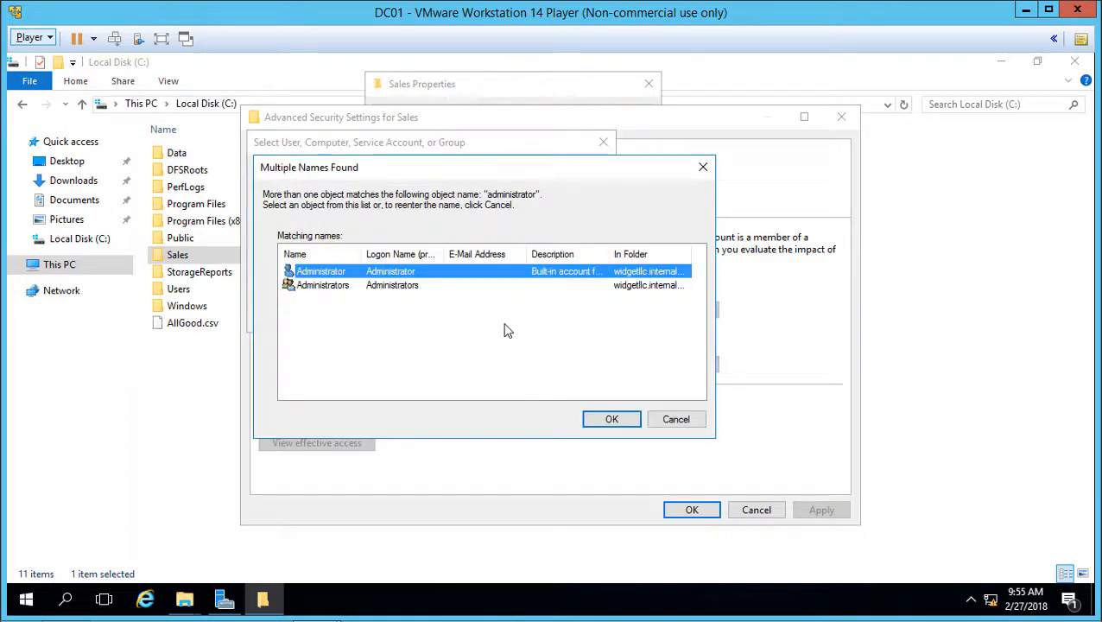
{"action": "double_click", "coordinate": [380, 272]}
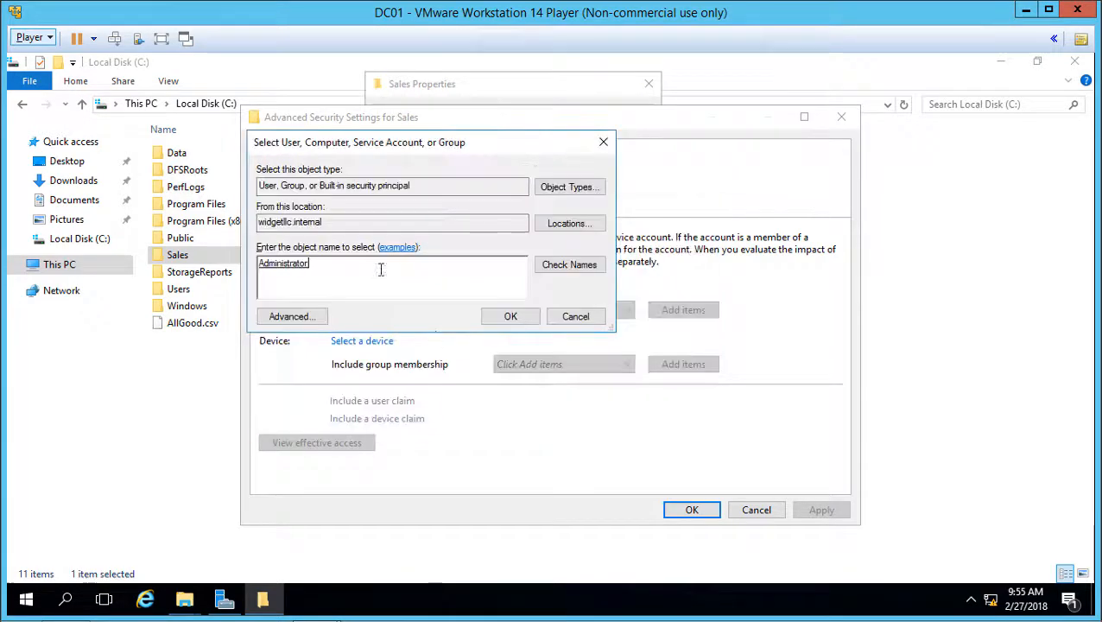
{"action": "left_click", "coordinate": [492, 318]}
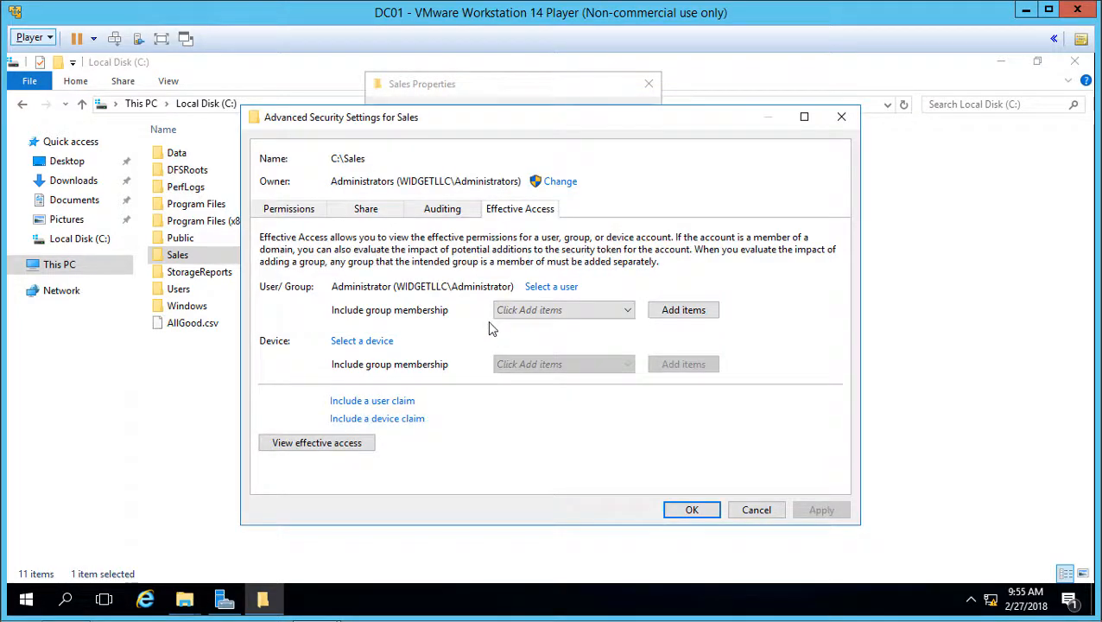
Choose DC01 as the device and view the Administrator account's effective access to the Sales folder.
{"action": "left_click", "coordinate": [362, 342]}
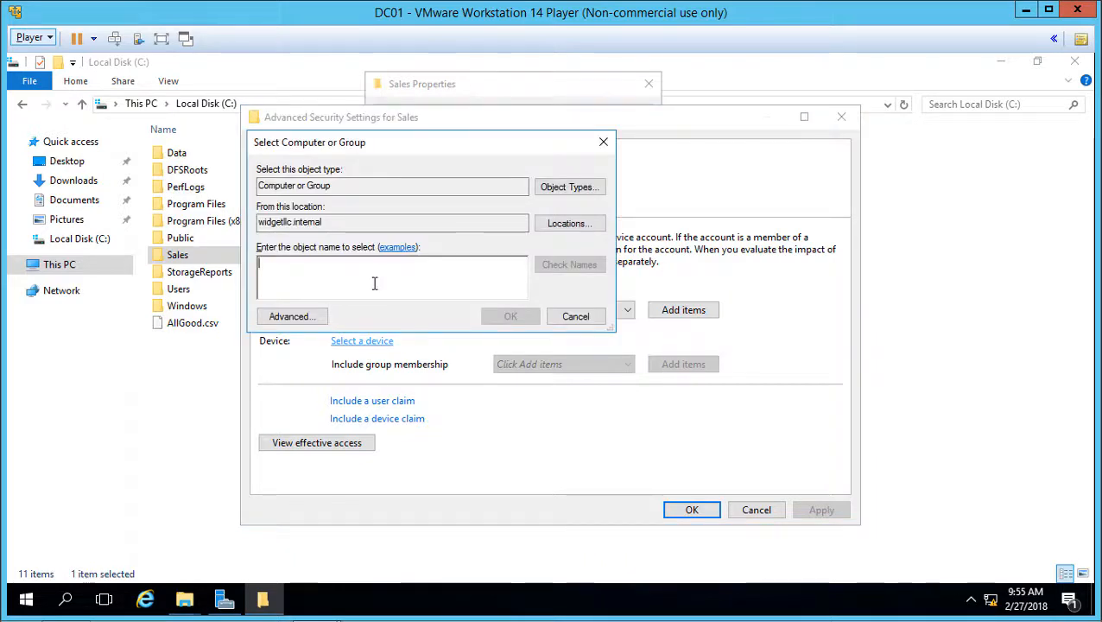
{"action": "type", "text": "dc01"}
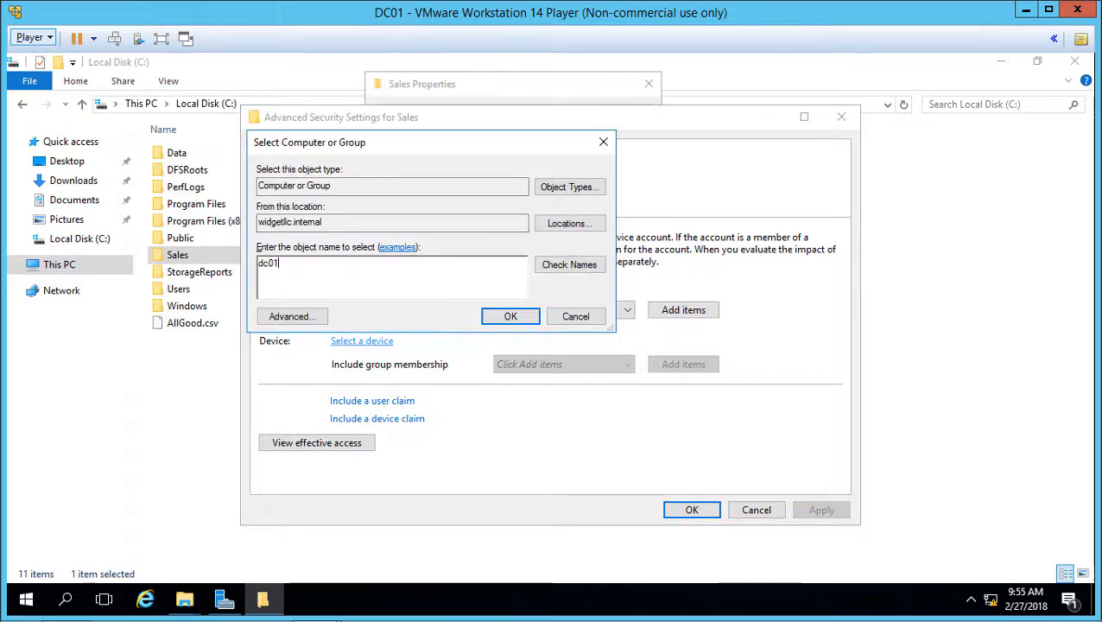
{"action": "left_click", "coordinate": [553, 275]}
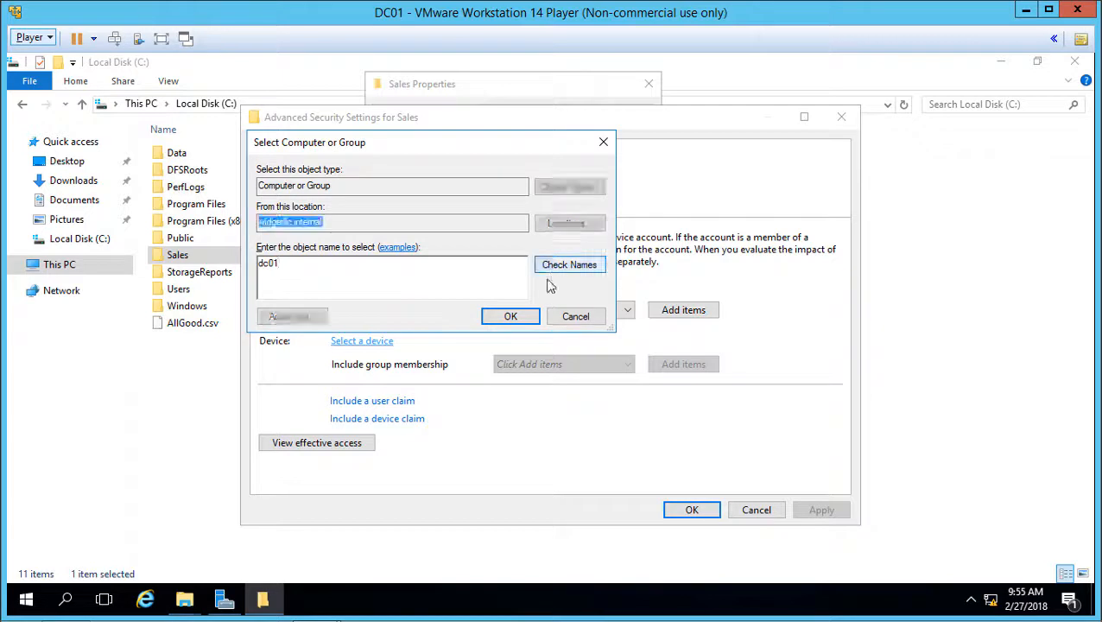
{"action": "left_click", "coordinate": [511, 316]}
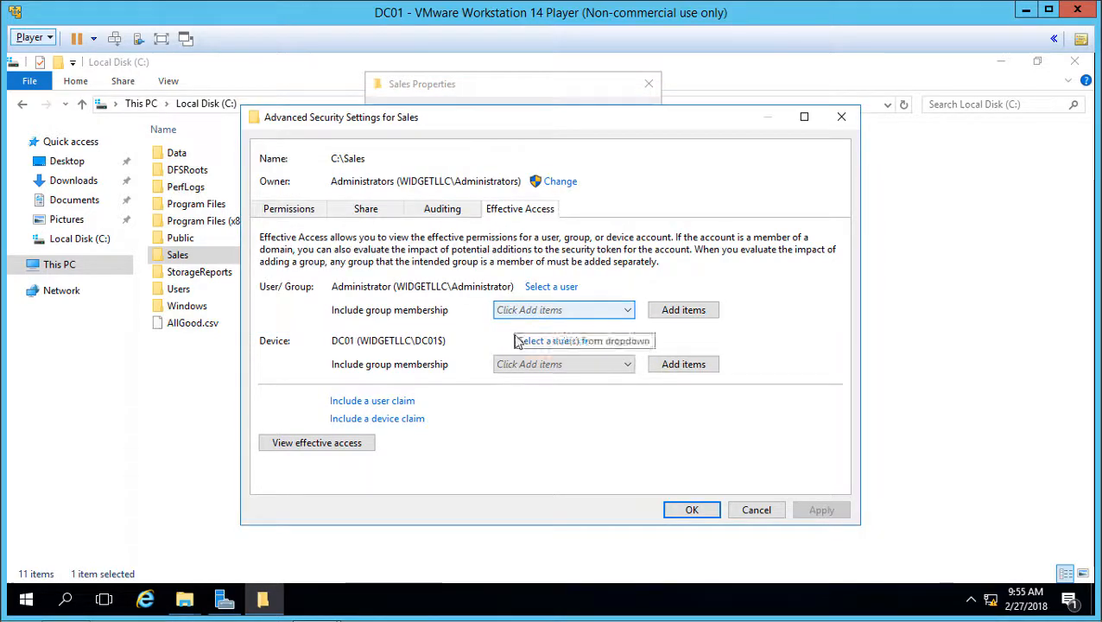
{"action": "left_click", "coordinate": [309, 446]}
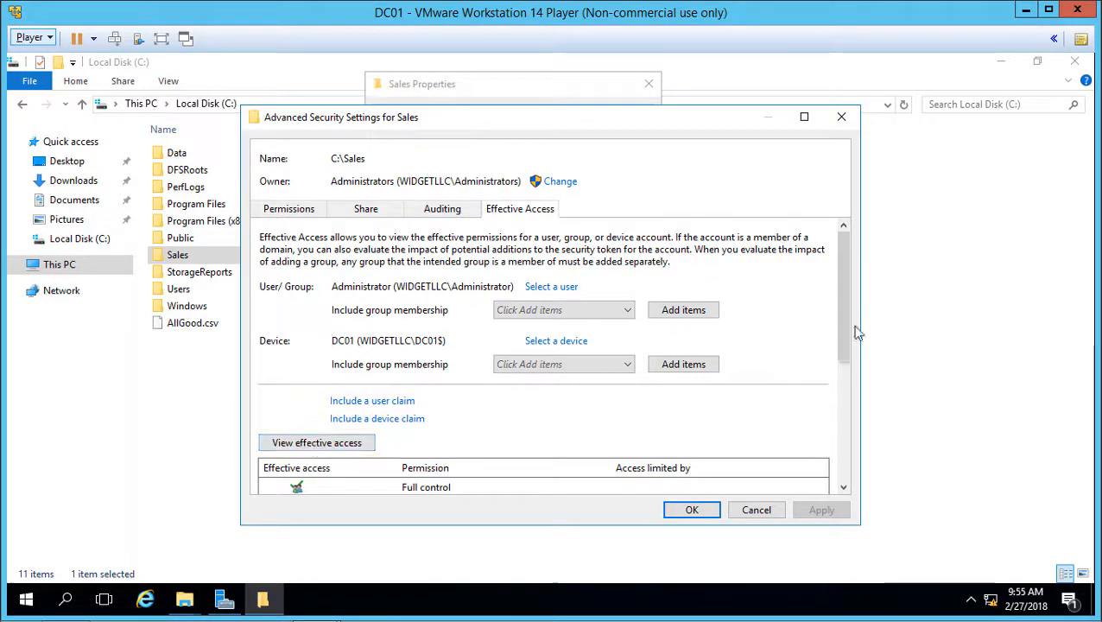
{"action": "left_click_drag", "start_coordinate": [846, 333], "coordinate": [856, 246]}
Switch to Server Manager and open Active Directory Users and Computers.
{"action": "left_click", "coordinate": [224, 598]}
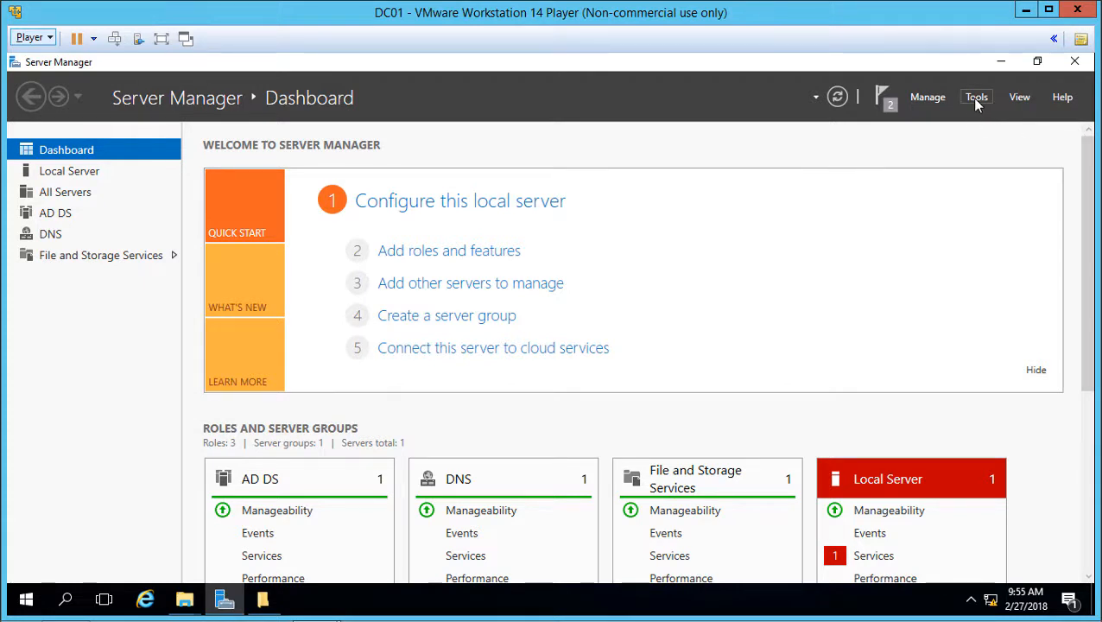
{"action": "left_click", "coordinate": [974, 97]}
{"action": "left_click", "coordinate": [961, 190]}
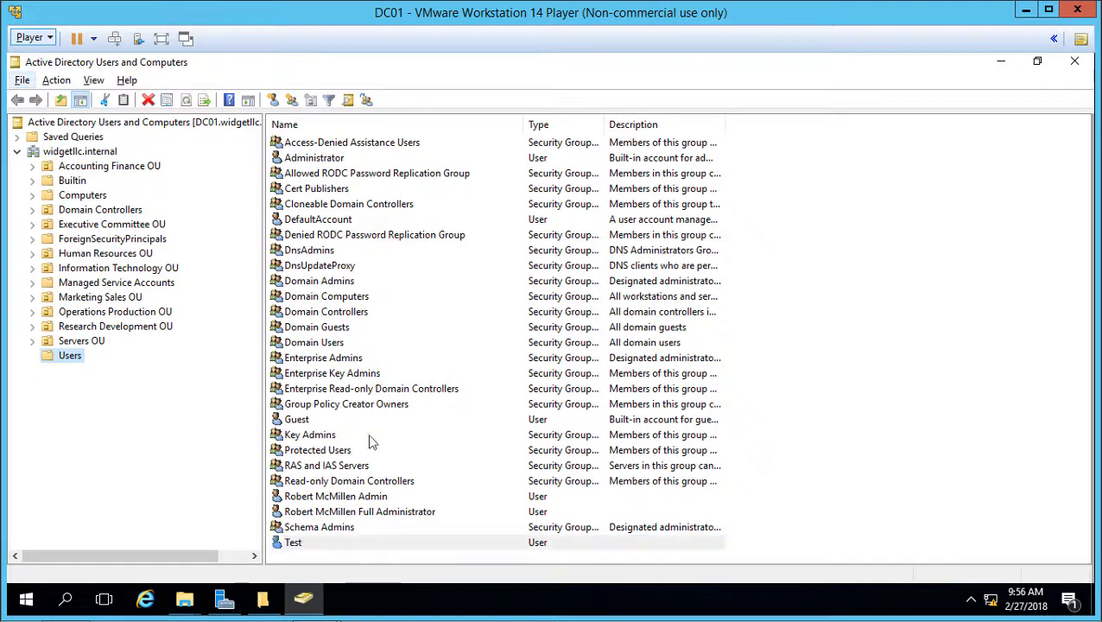
Check which groups the Test user belongs to, then return to the Sales folder's security settings.
{"action": "left_click", "coordinate": [300, 543]}
{"action": "double_click", "coordinate": [302, 546]}
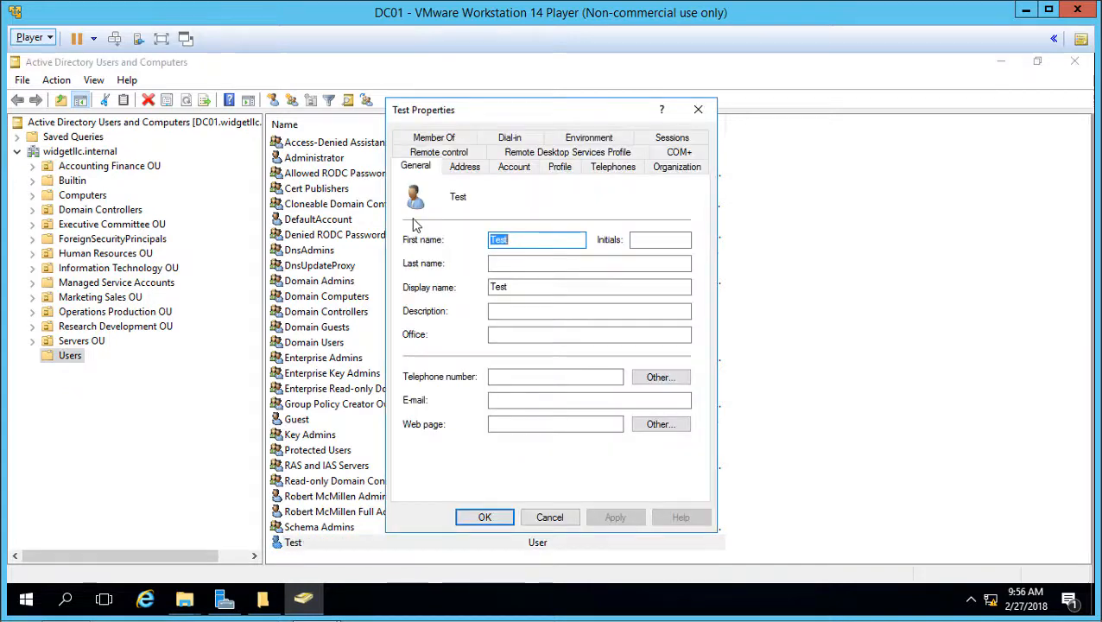
{"action": "left_click", "coordinate": [433, 139]}
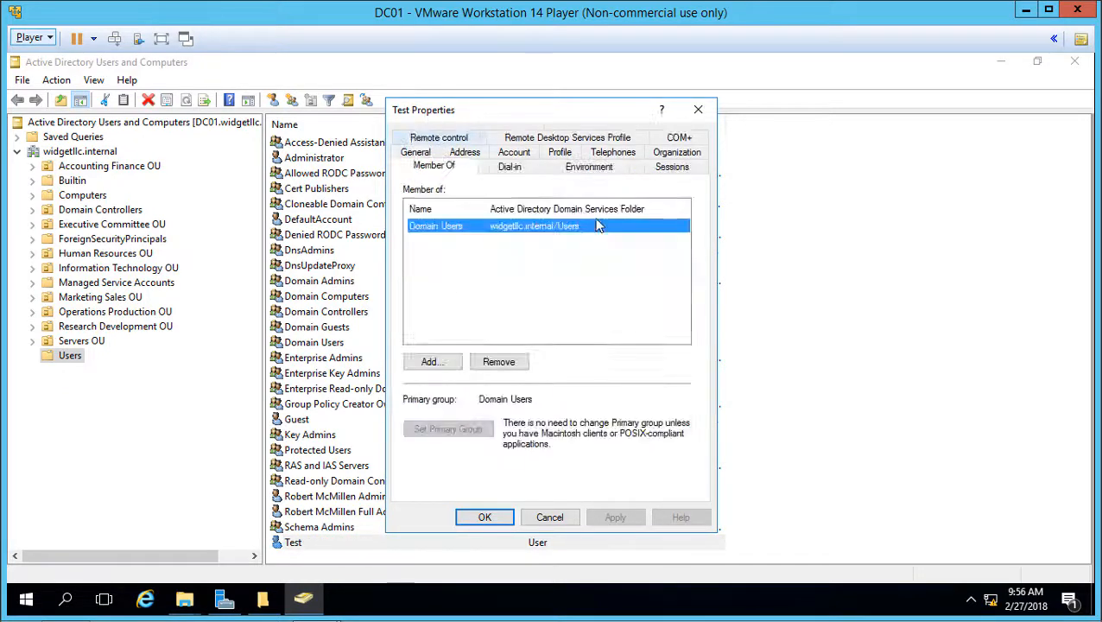
{"action": "left_click", "coordinate": [698, 110]}
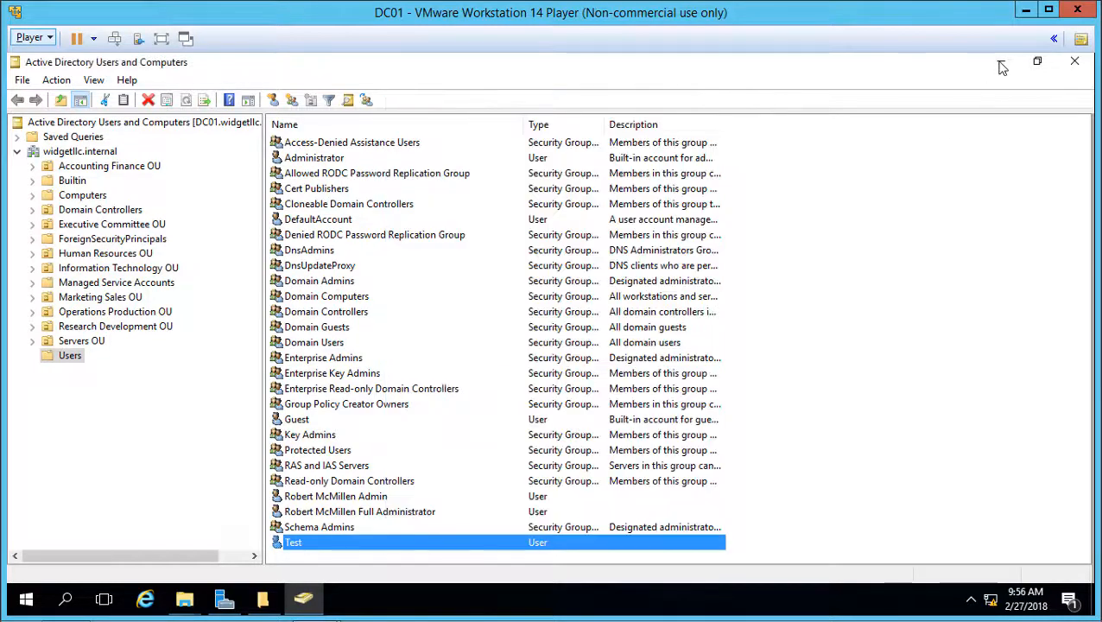
{"action": "left_click", "coordinate": [1073, 65]}
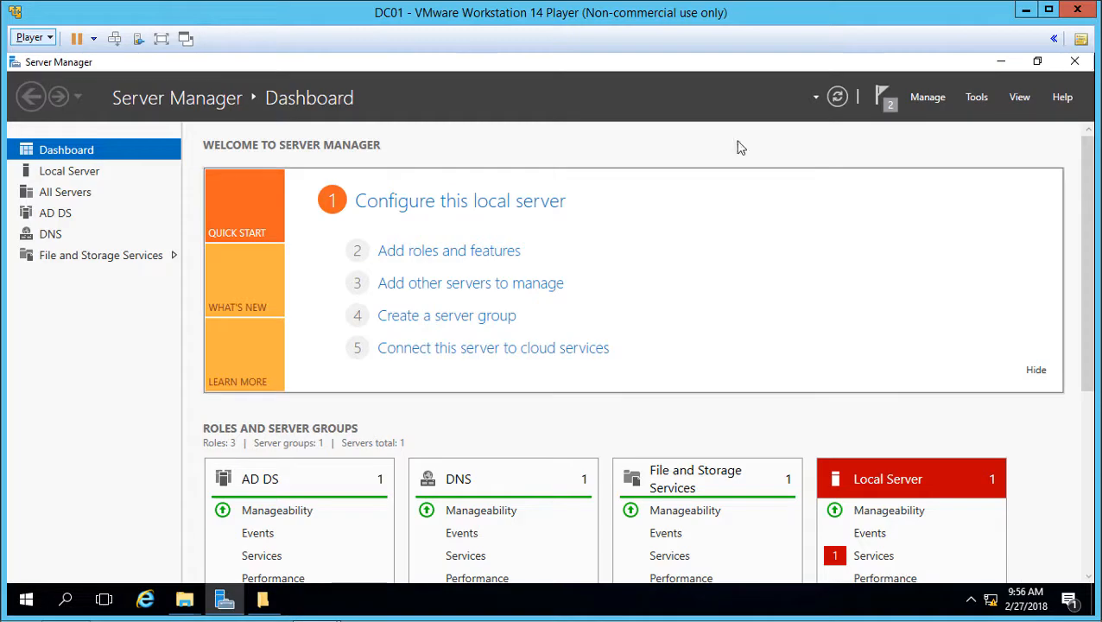
{"action": "left_click", "coordinate": [999, 63]}
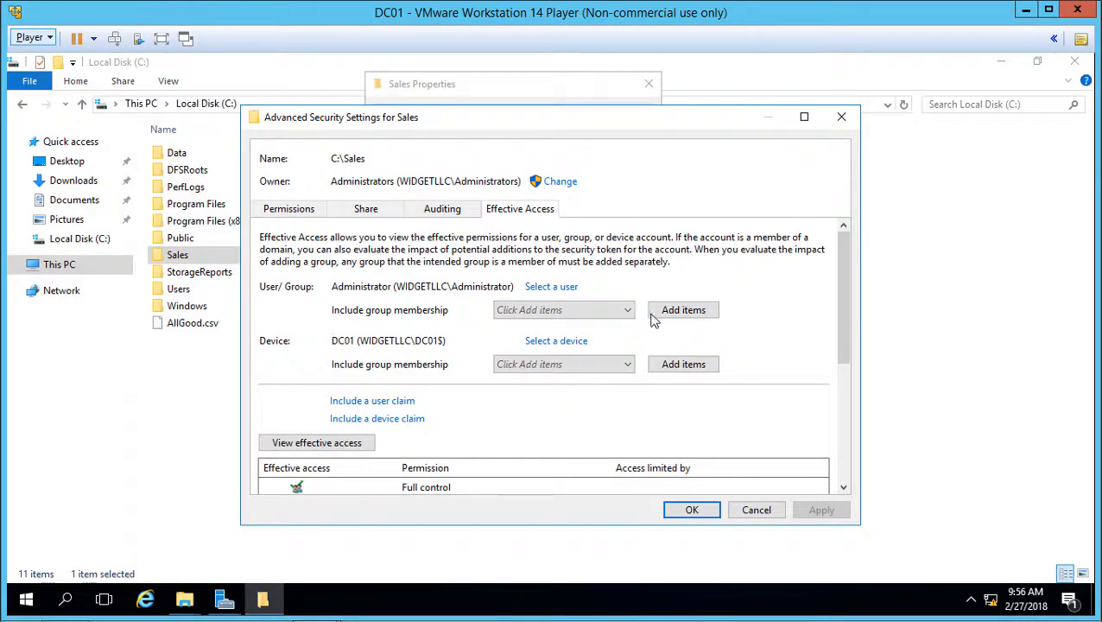
Dismiss the advanced security settings and review the Sales folder's share permissions without changing them.
{"action": "left_click", "coordinate": [751, 511]}
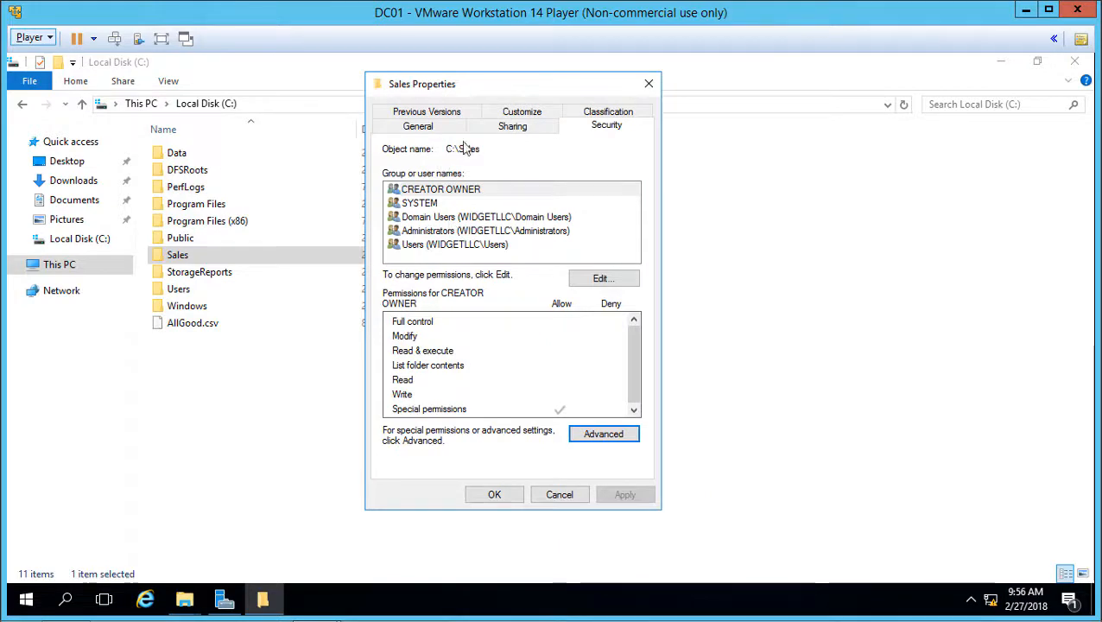
{"action": "left_click", "coordinate": [508, 134]}
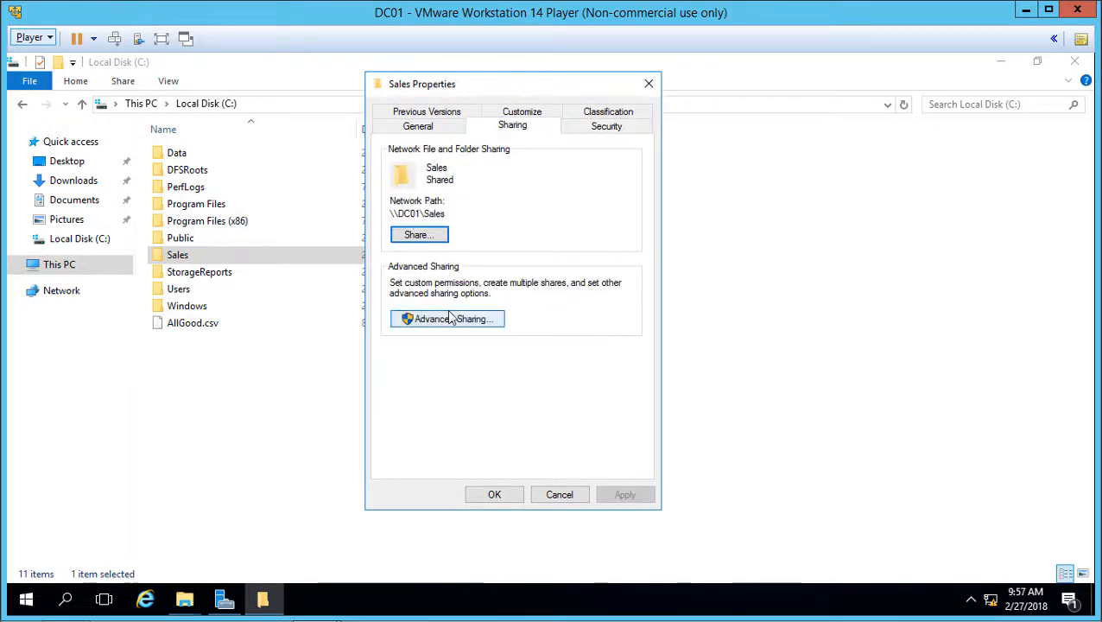
{"action": "left_click", "coordinate": [449, 321]}
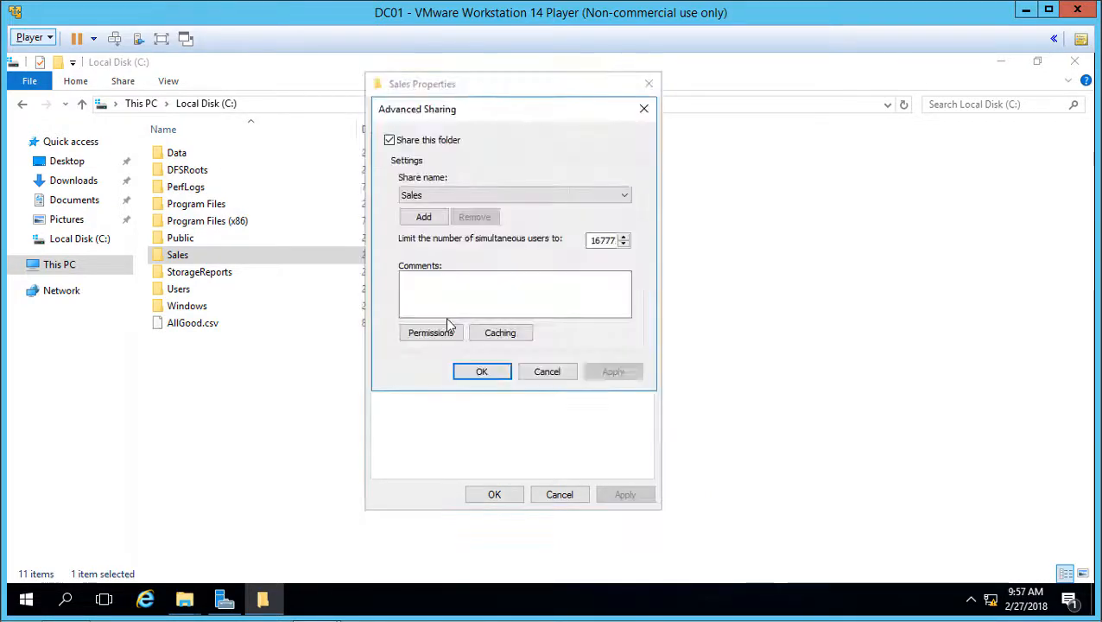
{"action": "left_click", "coordinate": [443, 335]}
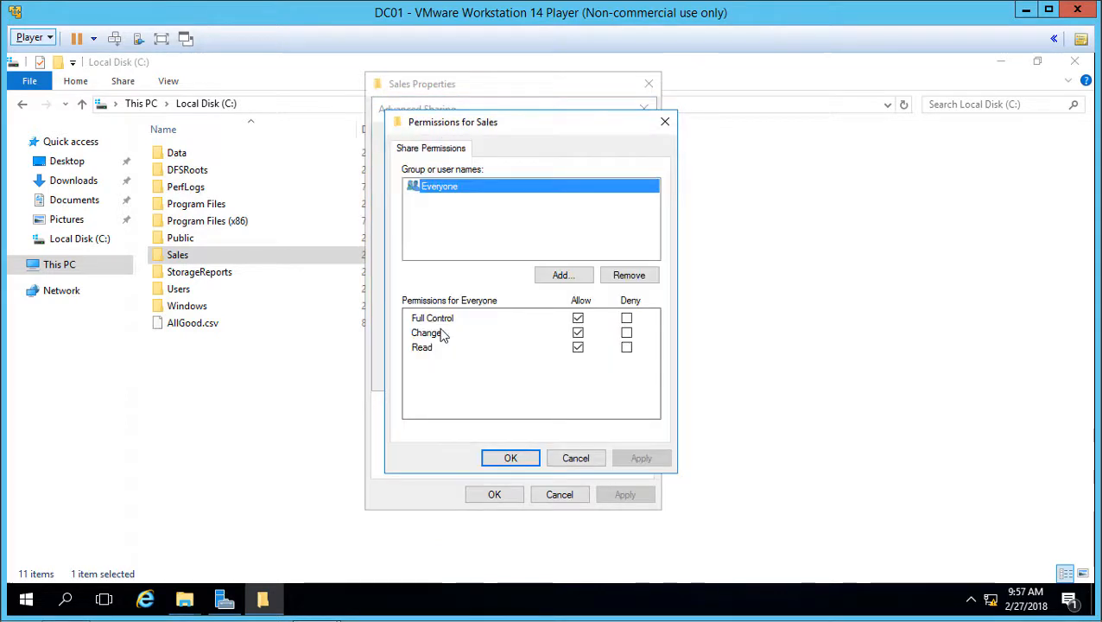
{"action": "left_click", "coordinate": [576, 458]}
{"action": "left_click", "coordinate": [549, 375]}
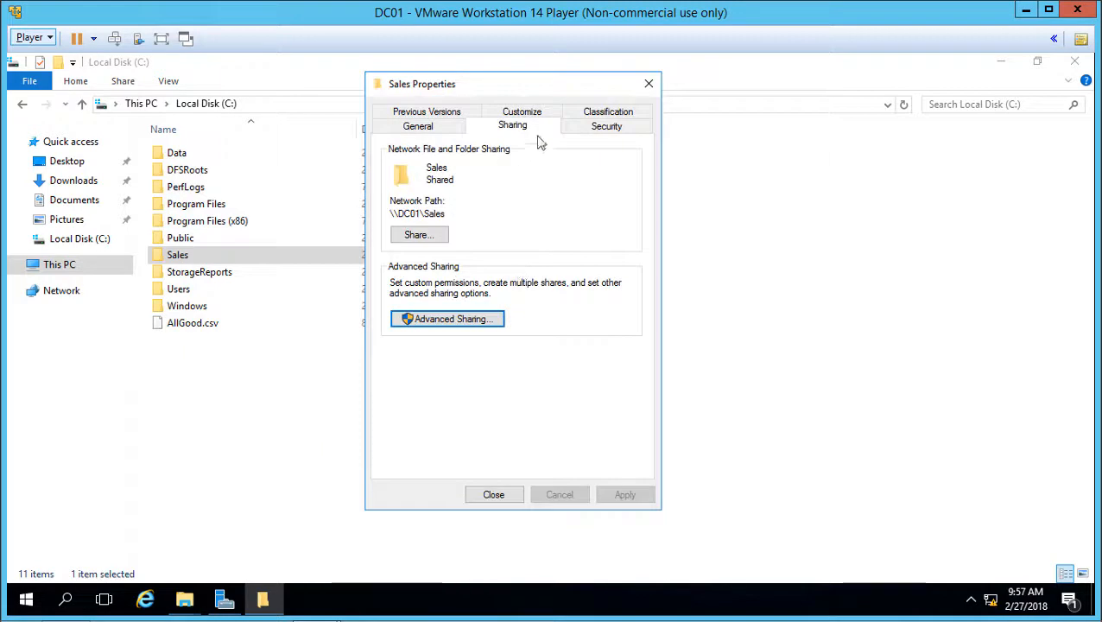
Restrict the Domain Users group to Read only in the Sales folder's security permissions by clearing every other Allow entry, and apply it.
{"action": "left_click", "coordinate": [588, 132]}
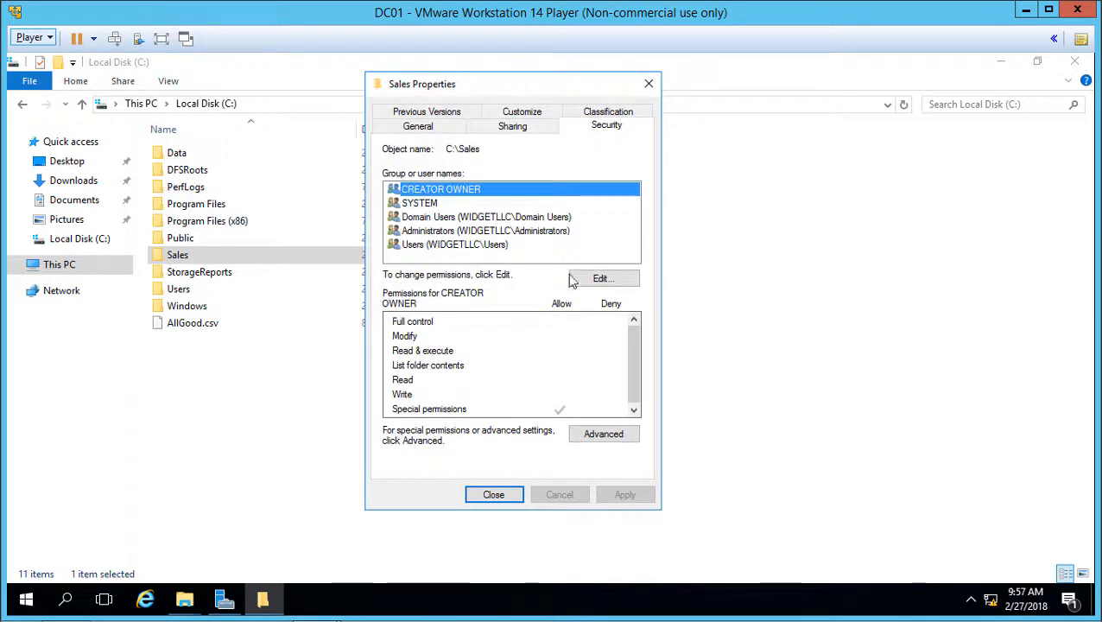
{"action": "left_click", "coordinate": [518, 221]}
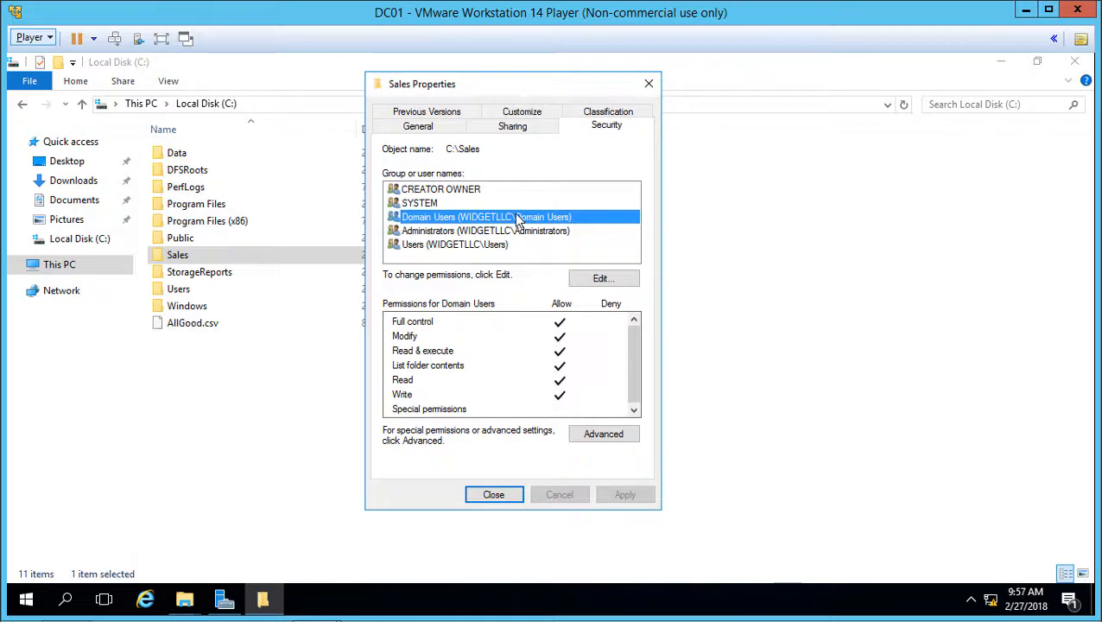
{"action": "left_click", "coordinate": [597, 278]}
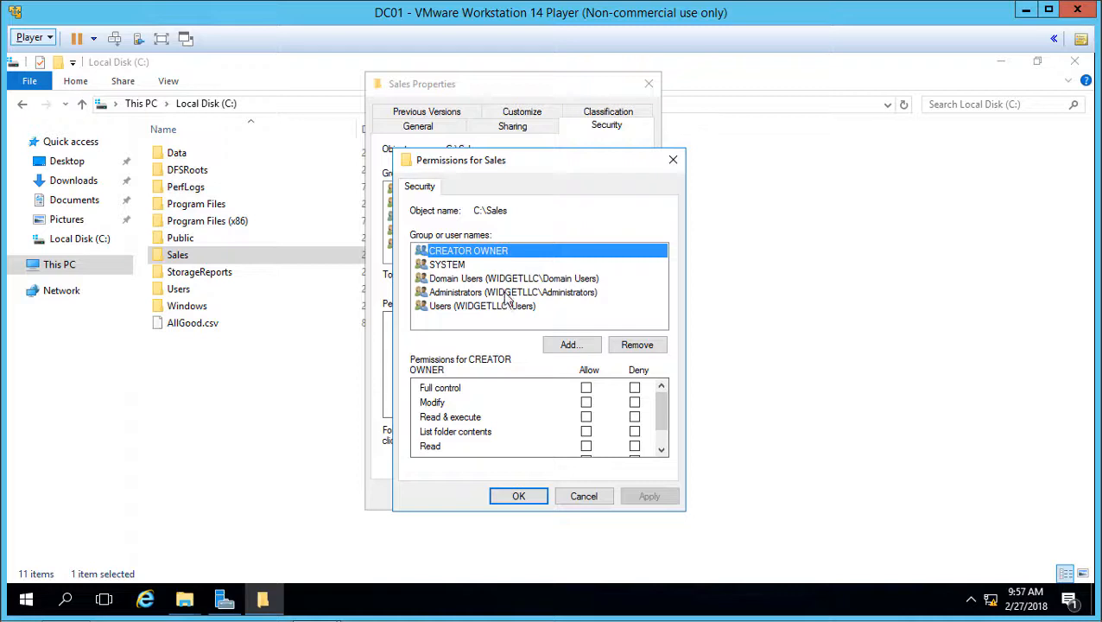
{"action": "left_click", "coordinate": [504, 279]}
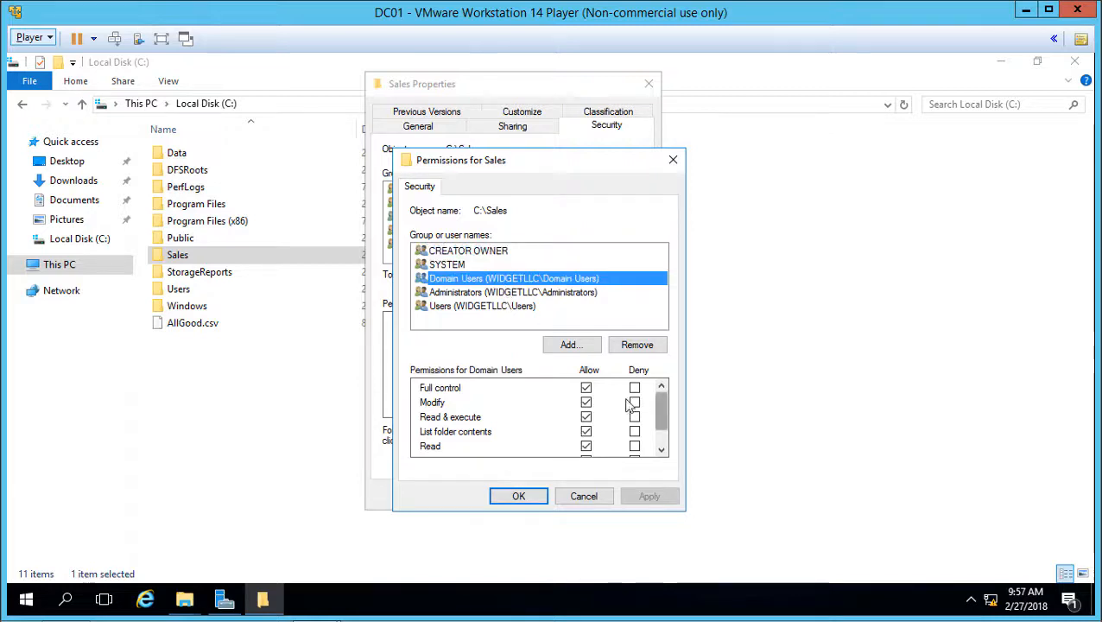
{"action": "left_click", "coordinate": [585, 389]}
{"action": "left_click", "coordinate": [585, 403]}
{"action": "left_click", "coordinate": [586, 418]}
{"action": "left_click", "coordinate": [585, 433]}
{"action": "left_click", "coordinate": [586, 445]}
{"action": "left_click_drag", "start_coordinate": [660, 409], "coordinate": [659, 448]}
{"action": "left_click", "coordinate": [585, 432]}
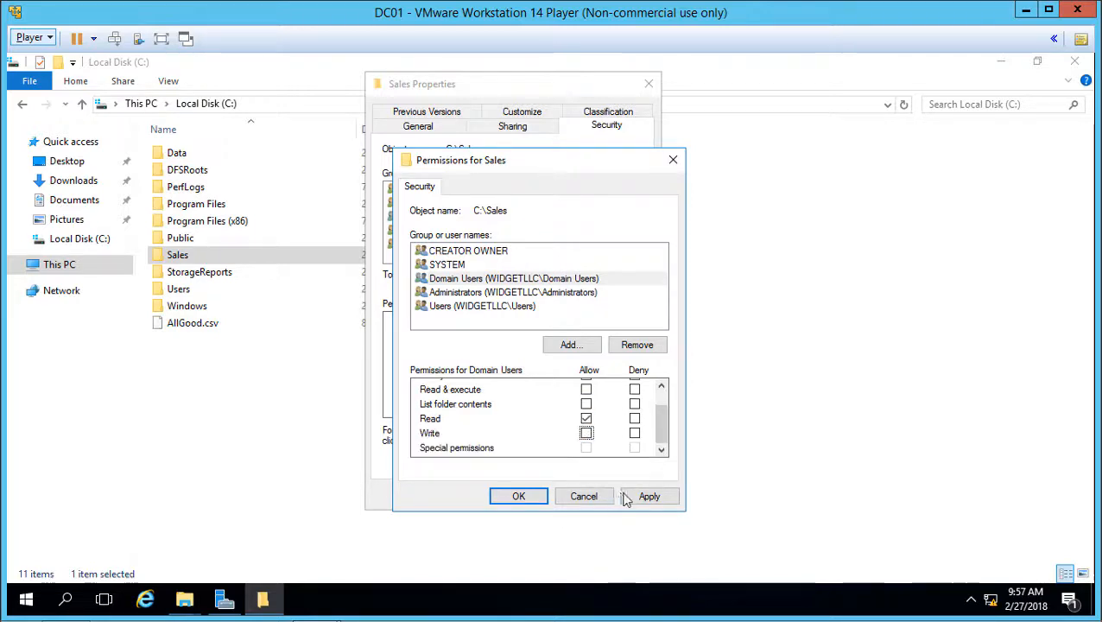
{"action": "left_click", "coordinate": [650, 498]}
{"action": "left_click", "coordinate": [518, 496]}
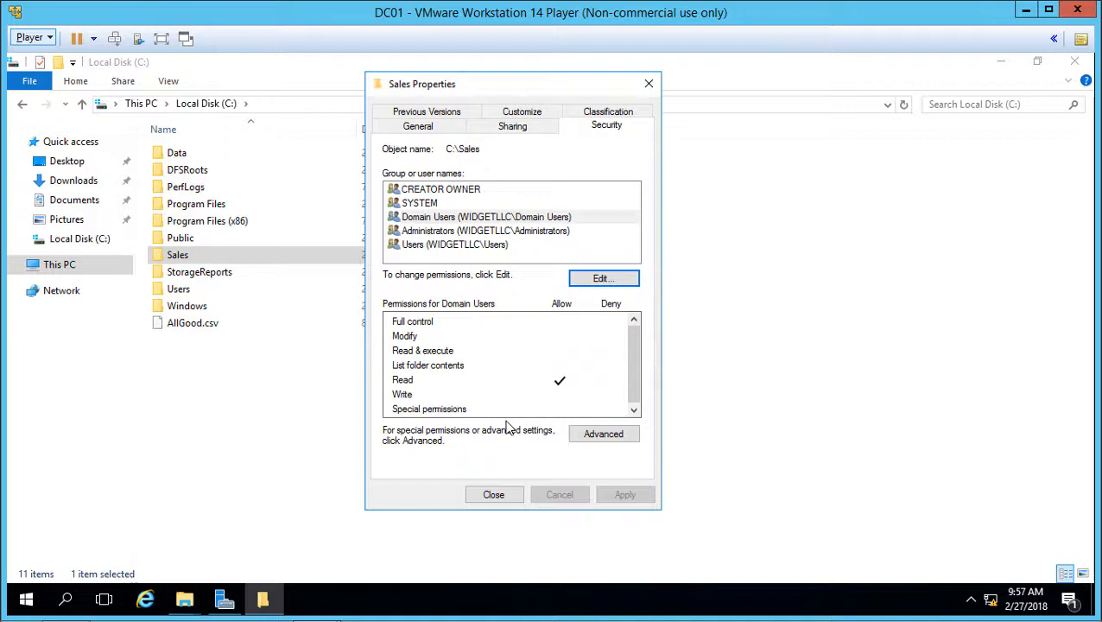
Open the Sales folder's effective access view in the advanced security settings and choose the Test user as the account to evaluate.
{"action": "left_click", "coordinate": [593, 435]}
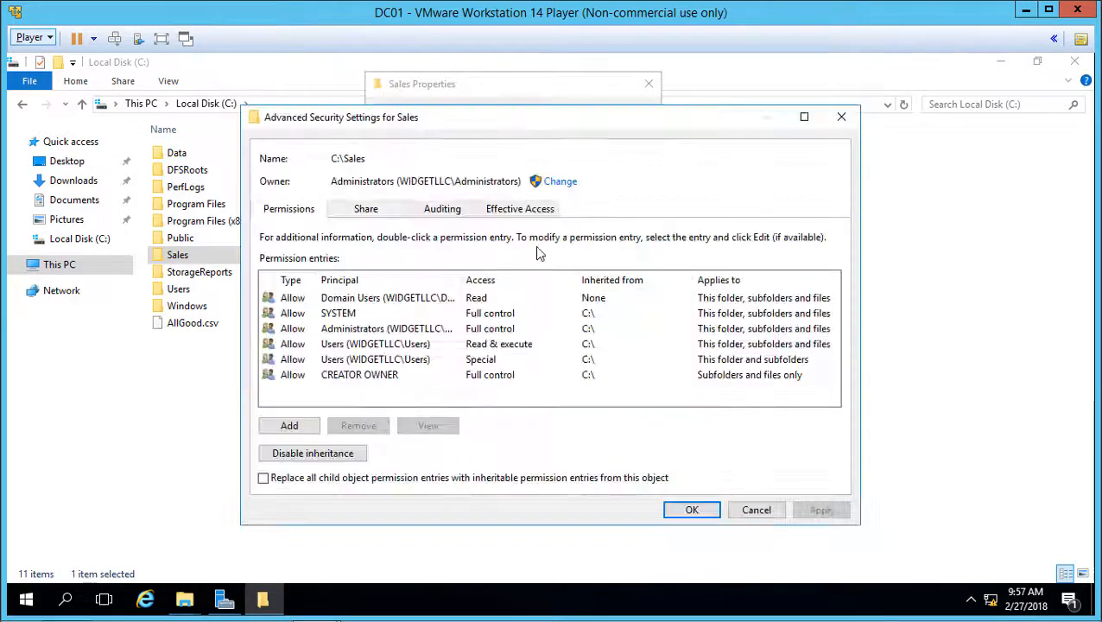
{"action": "left_click", "coordinate": [519, 210]}
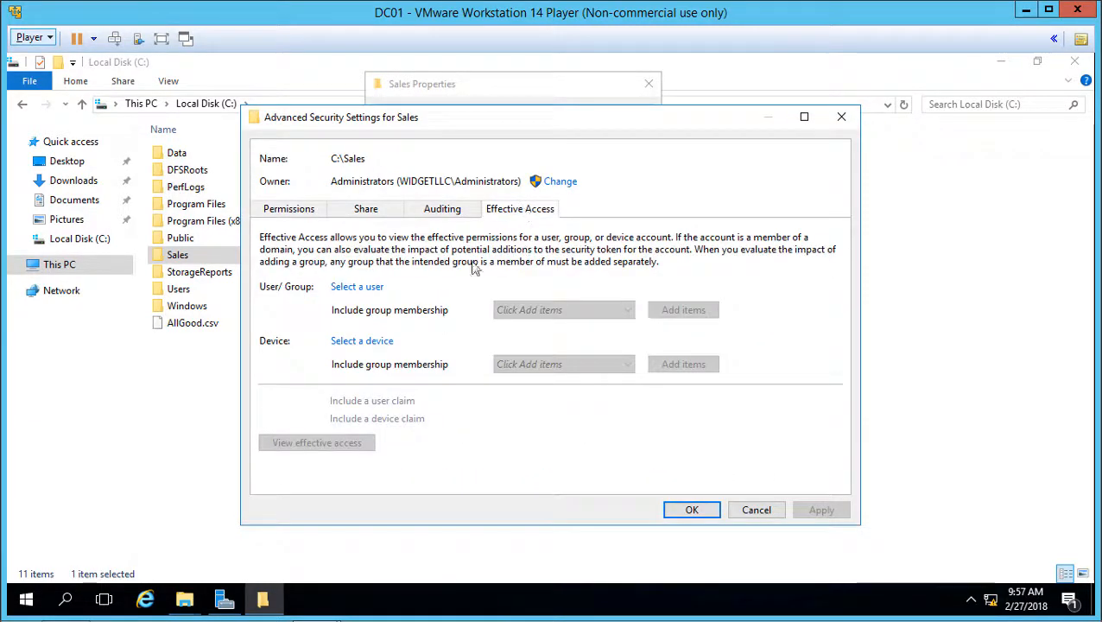
{"action": "left_click", "coordinate": [363, 287]}
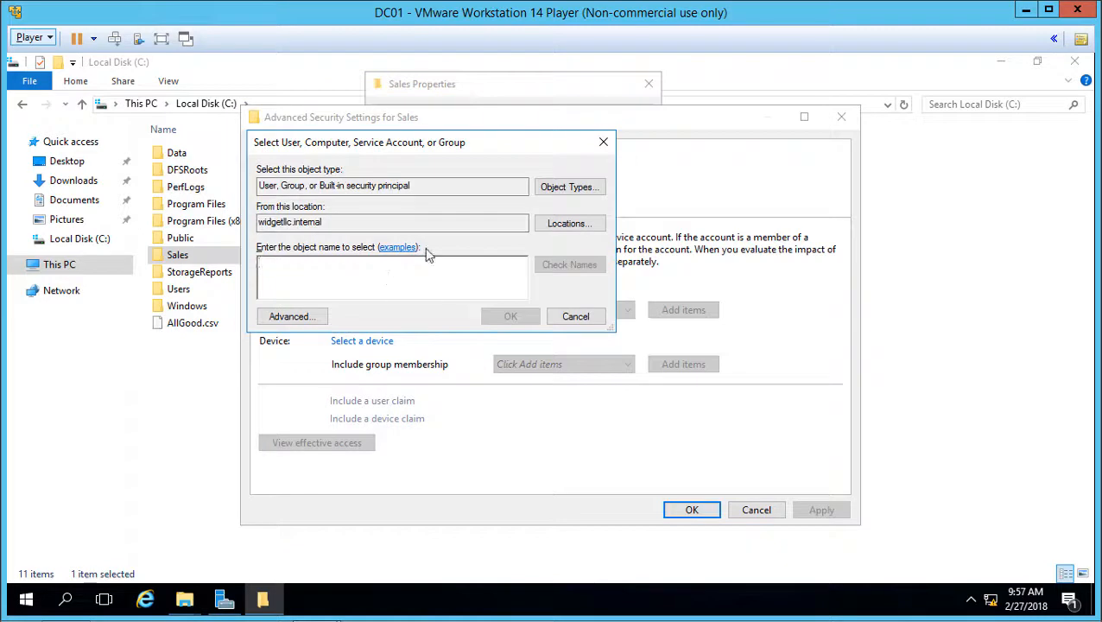
{"action": "type", "text": "test"}
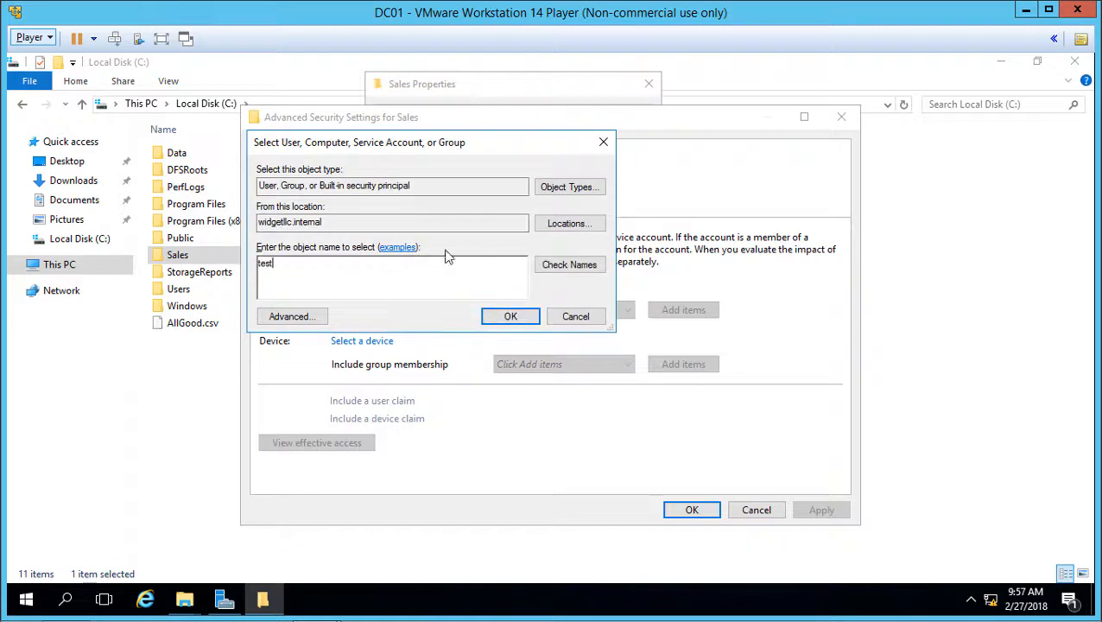
{"action": "left_click", "coordinate": [566, 266]}
{"action": "left_click", "coordinate": [499, 317]}
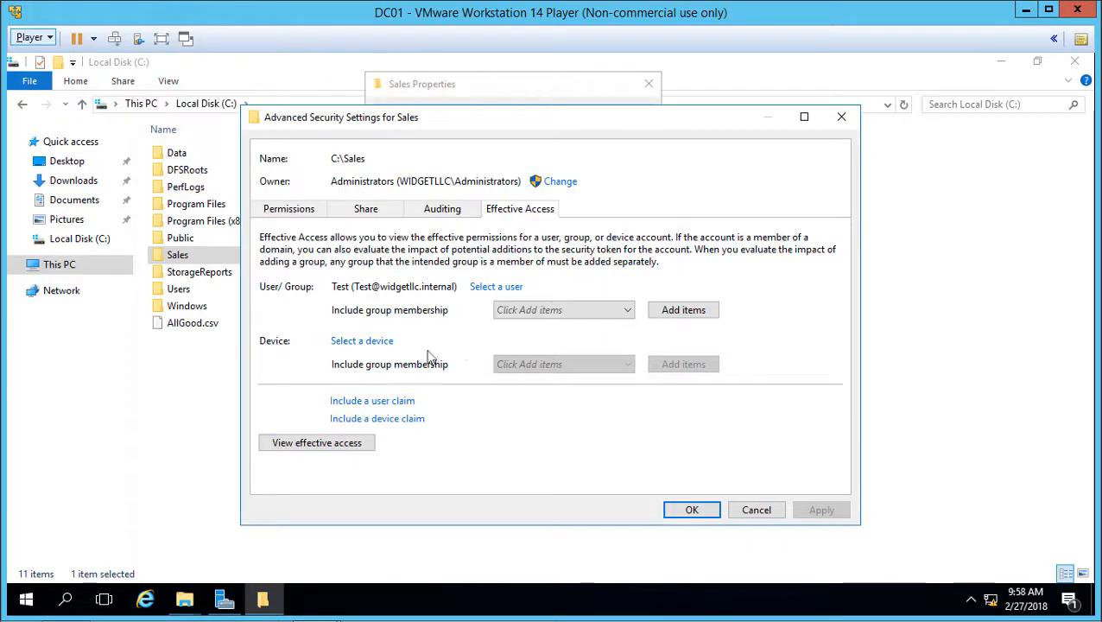
Select DC01 as the device and evaluate the Test user's effective access to the Sales folder.
{"action": "left_click", "coordinate": [362, 342]}
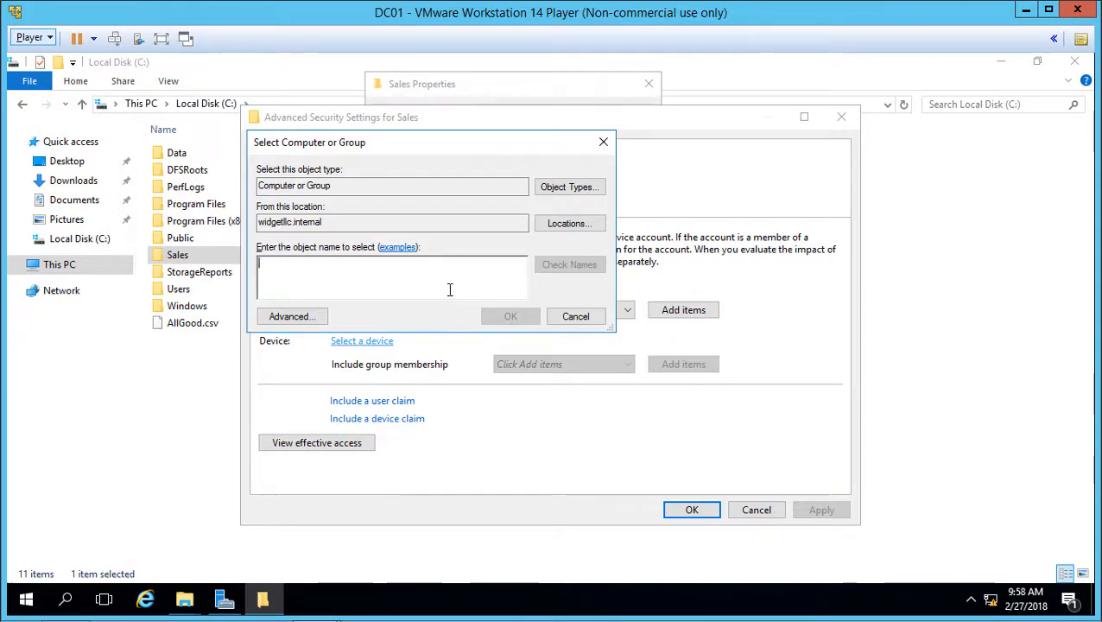
{"action": "type", "text": "dc01"}
{"action": "left_click", "coordinate": [546, 275]}
{"action": "left_click", "coordinate": [509, 314]}
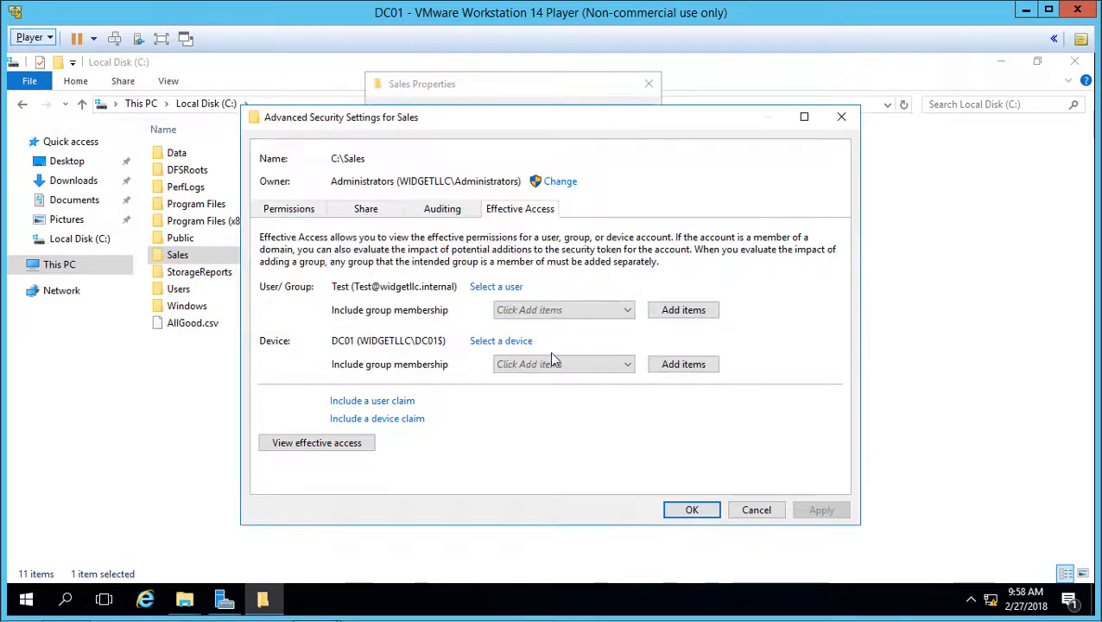
{"action": "left_click", "coordinate": [355, 444]}
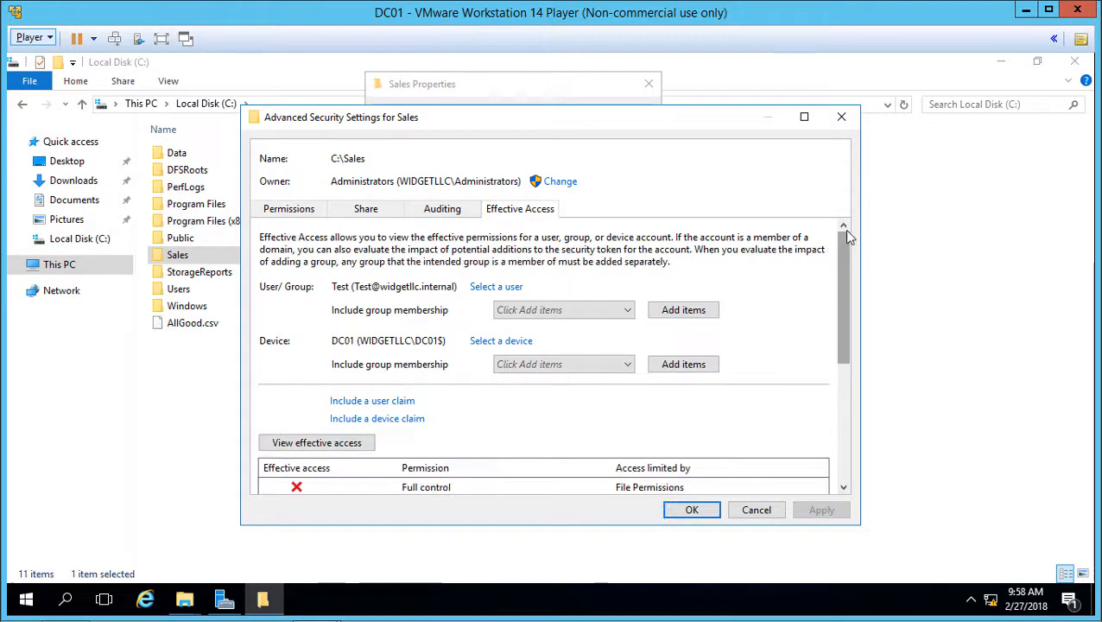
Examine the Test user's effective permissions, including the read, traverse and create entries, and close the advanced security settings.
{"action": "left_click_drag", "start_coordinate": [846, 238], "coordinate": [859, 395]}
{"action": "left_click", "coordinate": [447, 451]}
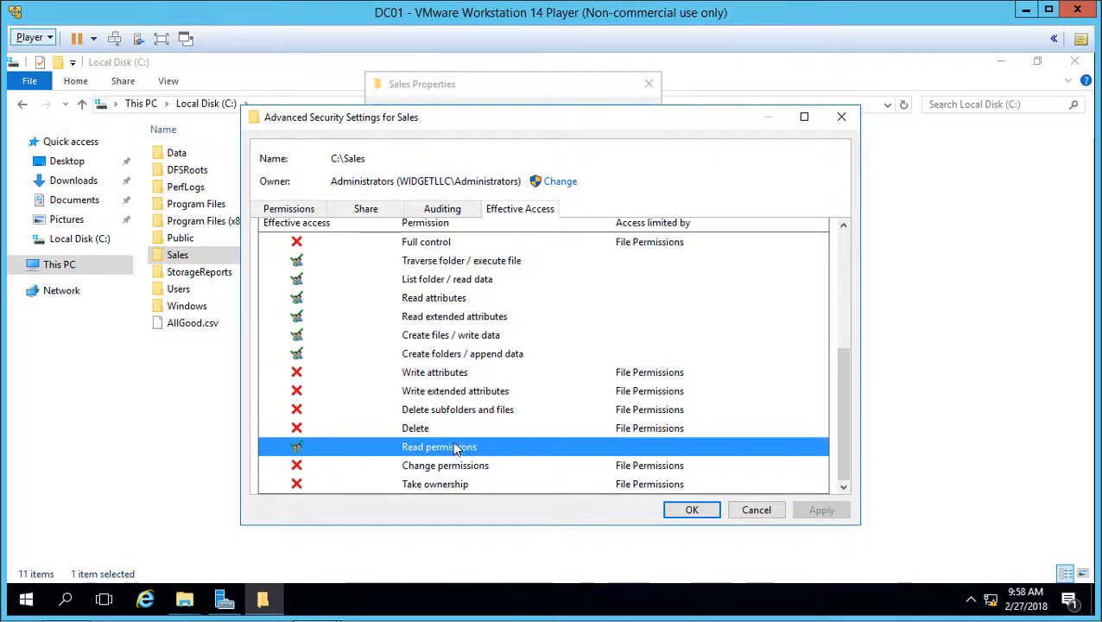
{"action": "left_click", "coordinate": [460, 261]}
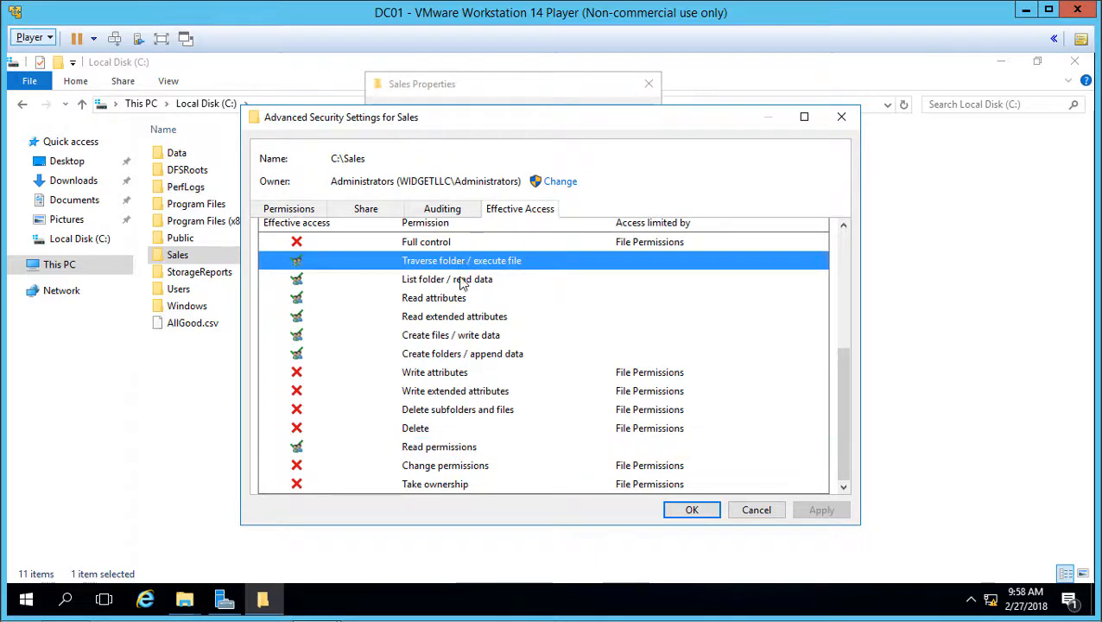
{"action": "left_click", "coordinate": [462, 282]}
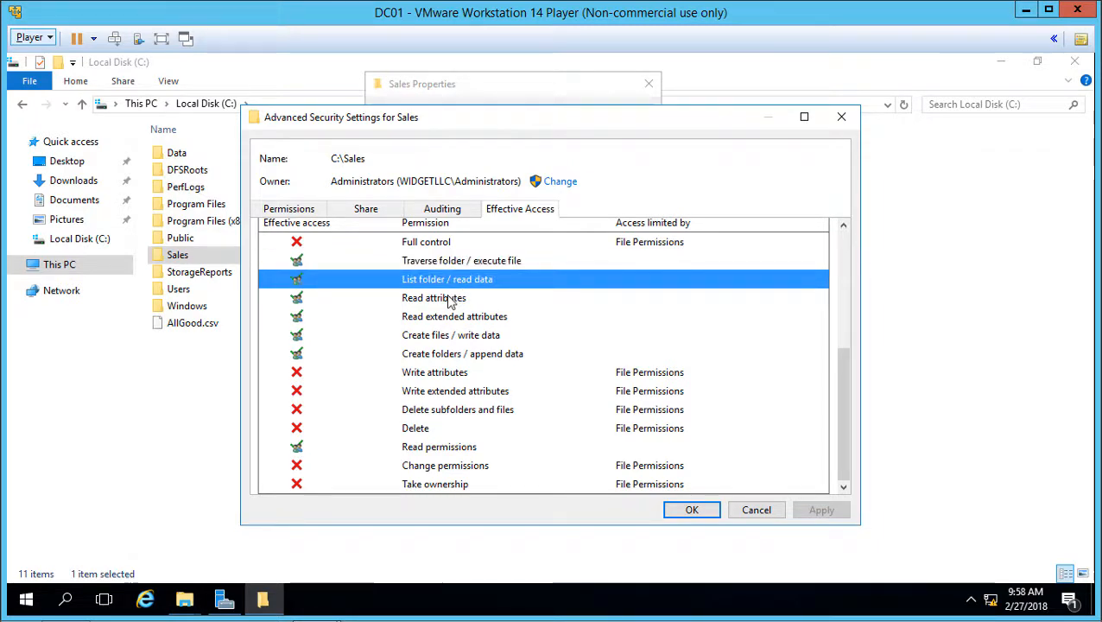
{"action": "left_click", "coordinate": [447, 303]}
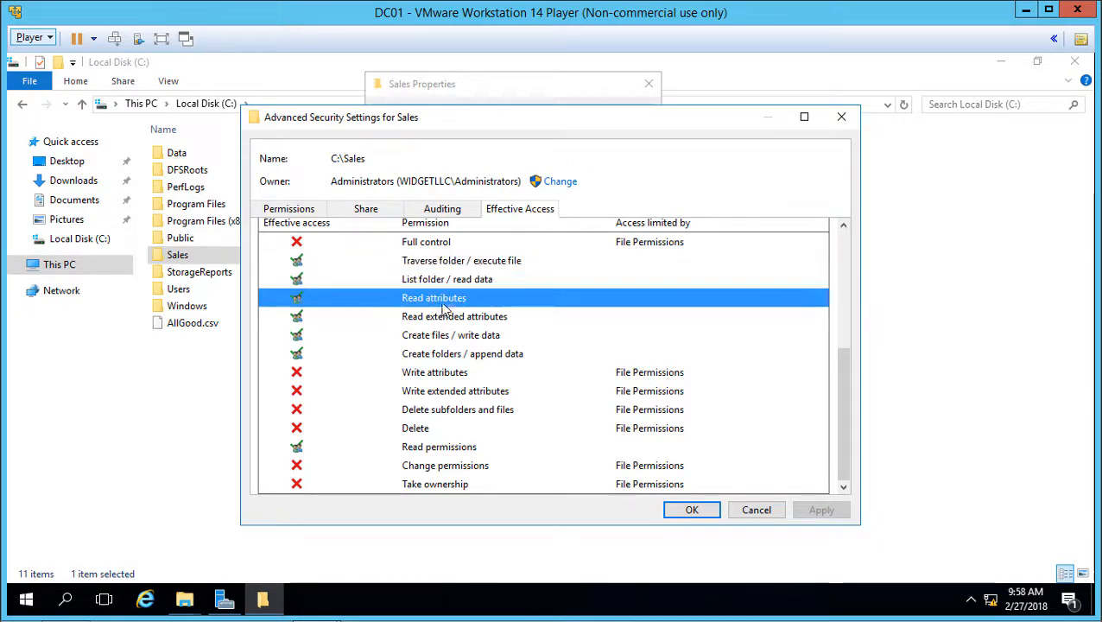
{"action": "left_click", "coordinate": [446, 320]}
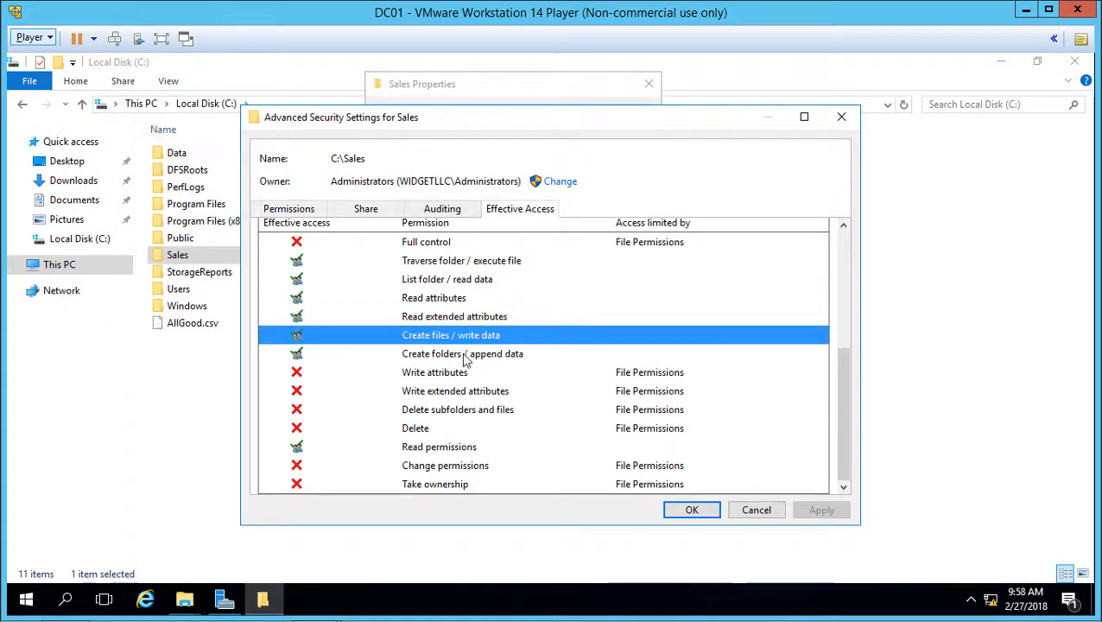
{"action": "left_click", "coordinate": [464, 355]}
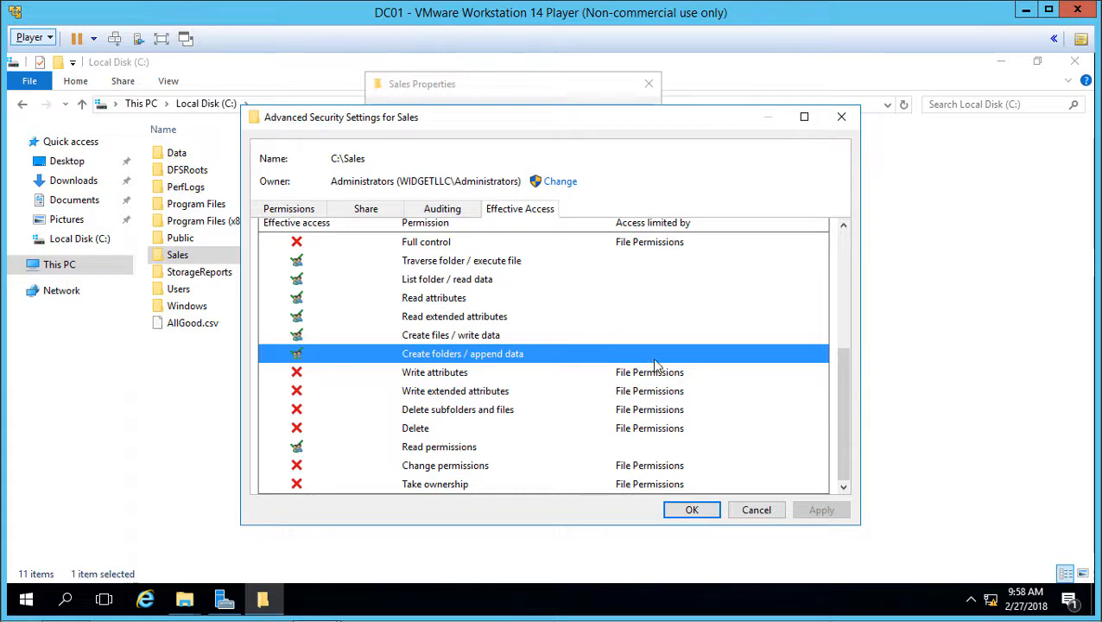
{"action": "left_click", "coordinate": [691, 510]}
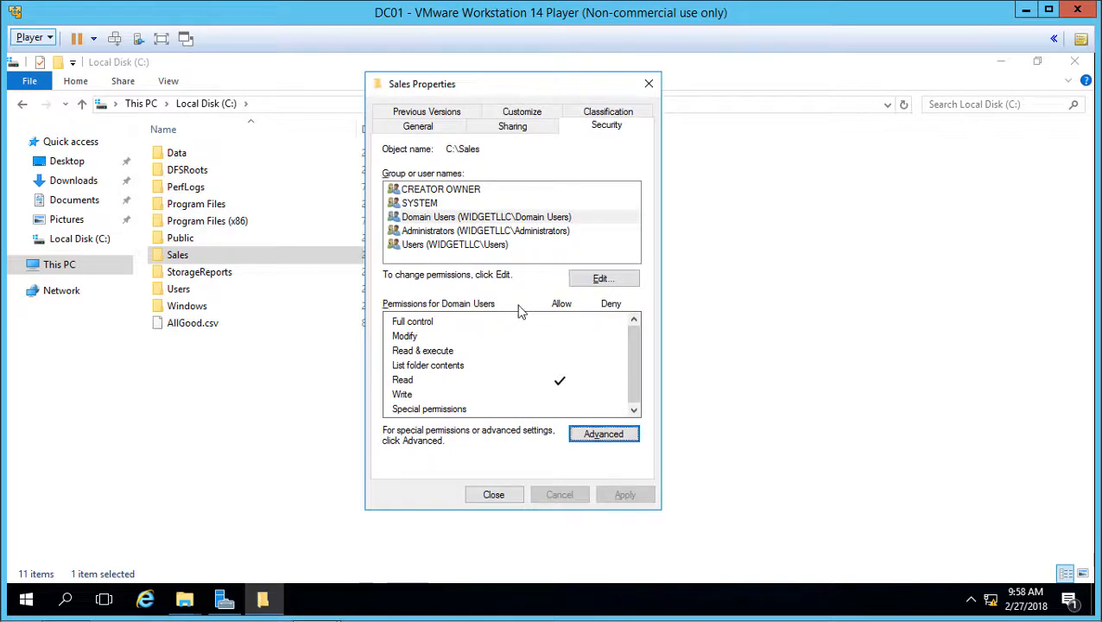
Add the Test user to the Sales folder's security permissions.
{"action": "left_click", "coordinate": [585, 288]}
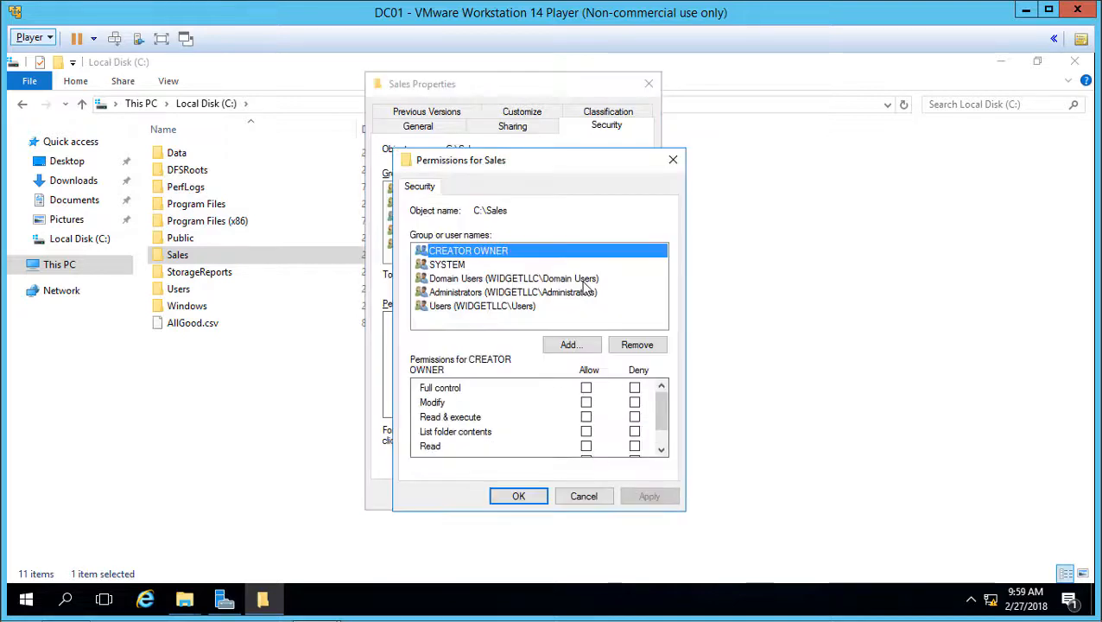
{"action": "left_click", "coordinate": [568, 349]}
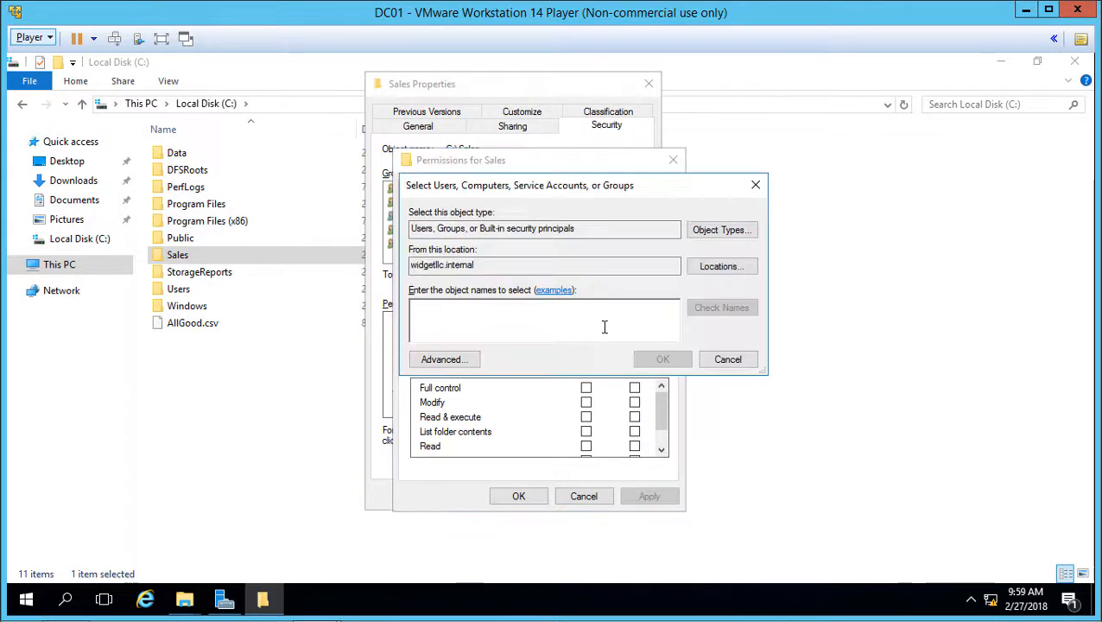
{"action": "type", "text": "test"}
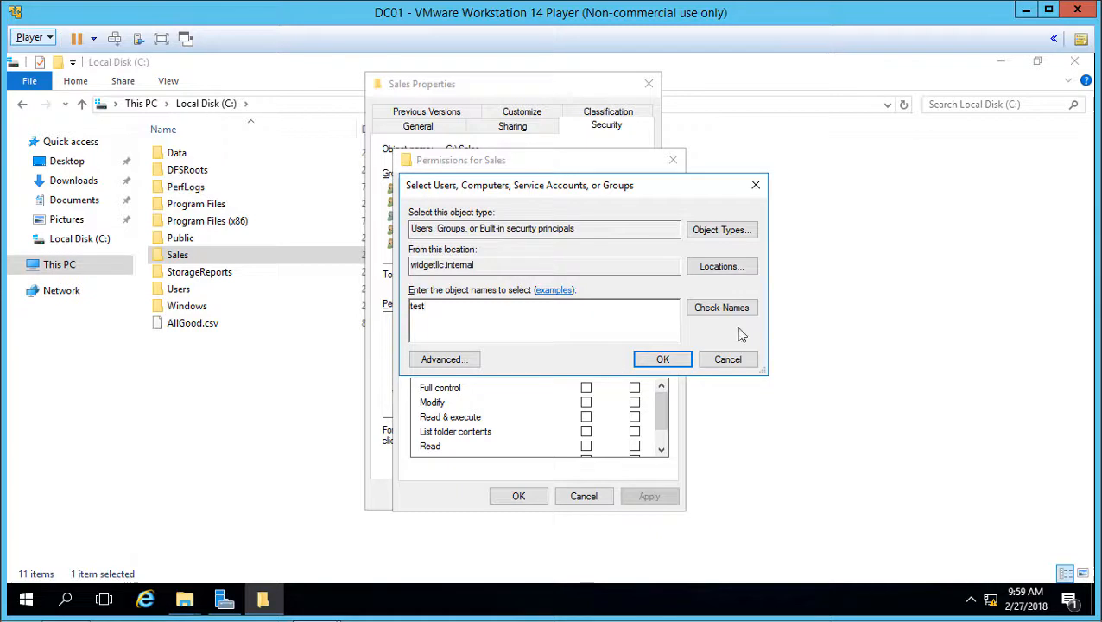
{"action": "left_click", "coordinate": [731, 311]}
{"action": "left_click", "coordinate": [668, 363]}
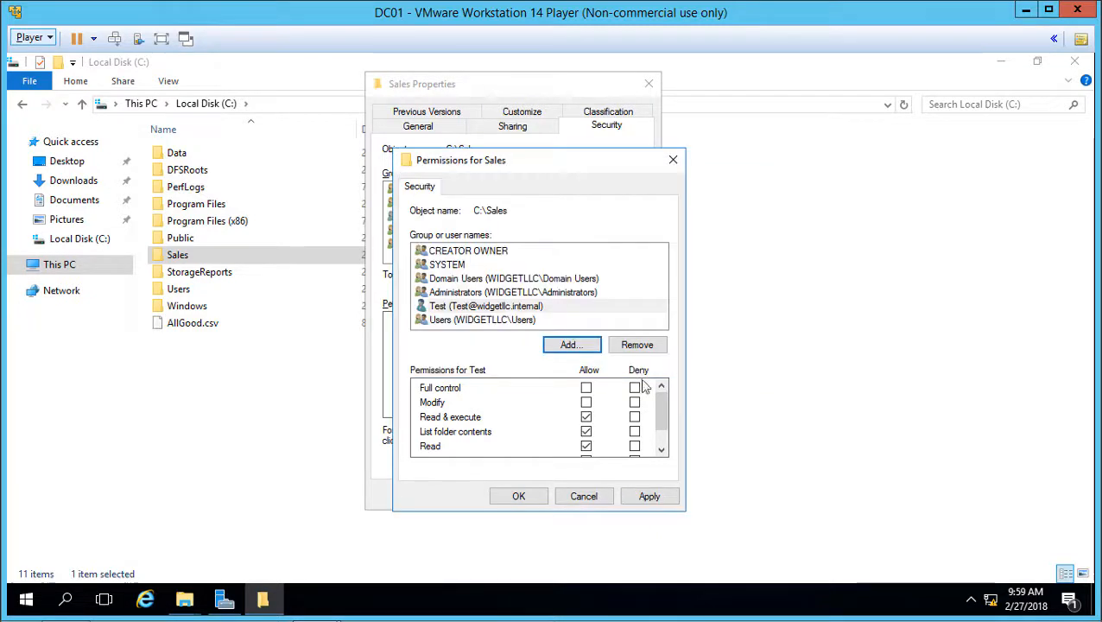
Allow the Test user Full control of the Sales folder and save the permissions.
{"action": "left_click", "coordinate": [586, 402]}
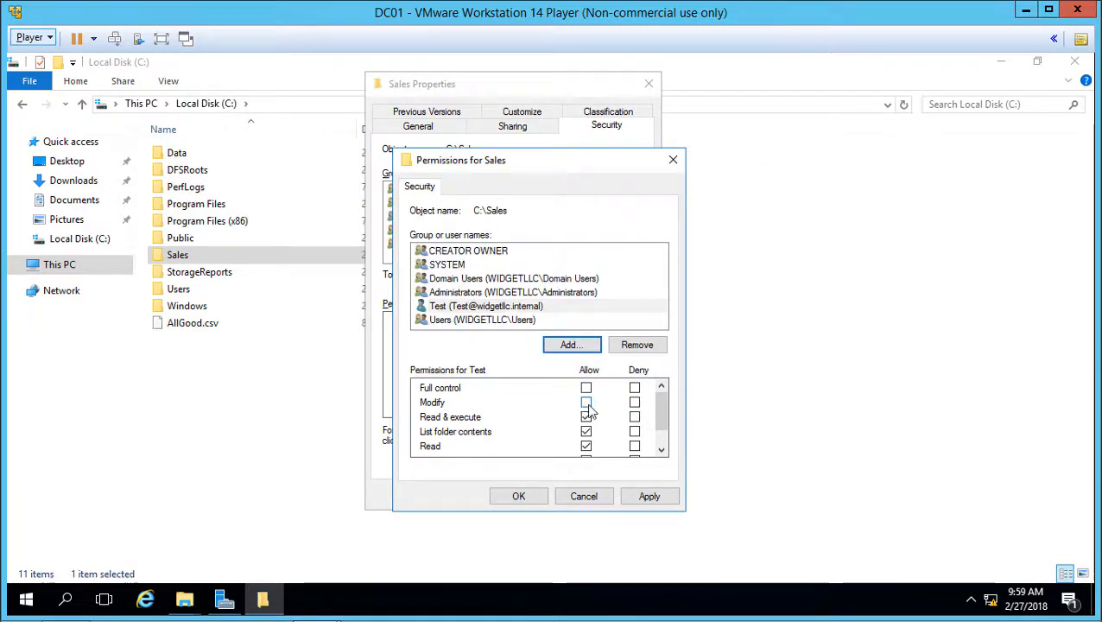
{"action": "left_click", "coordinate": [586, 388]}
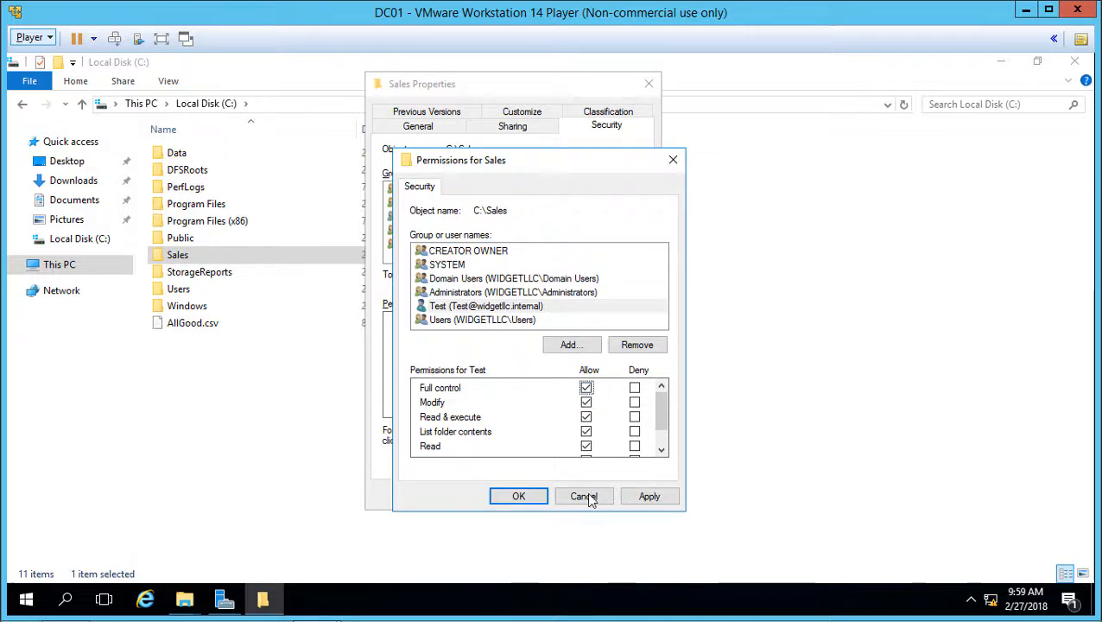
{"action": "left_click", "coordinate": [518, 498]}
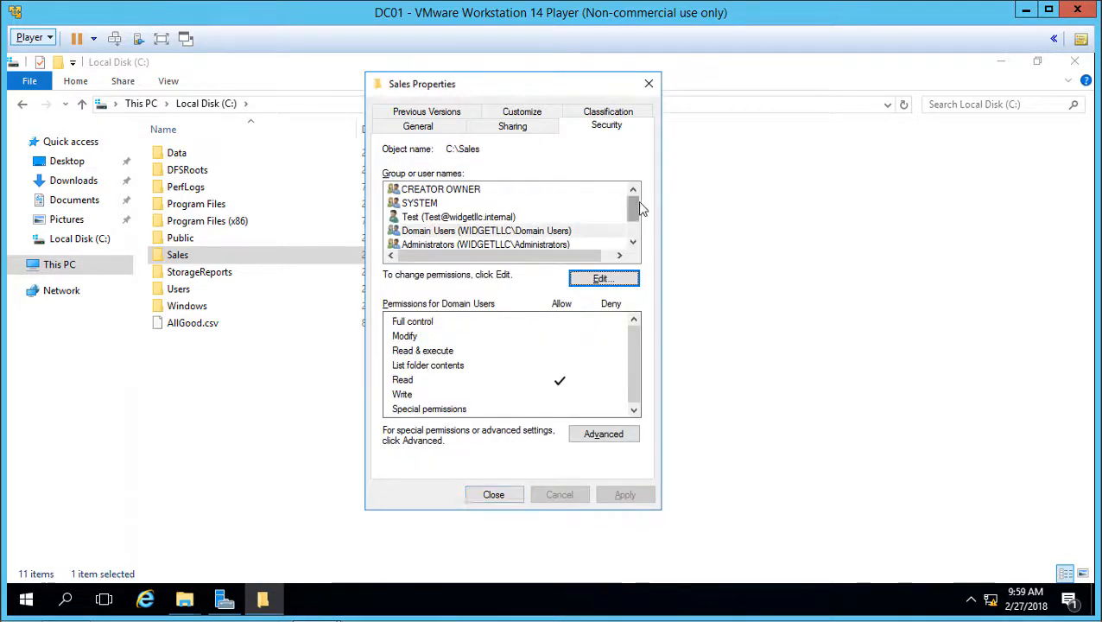
Compare the Sales folder's security permissions for Domain Users with those for the Test user.
{"action": "scroll", "coordinate": [636, 214], "scroll_direction": "down", "scroll_amount": 1}
{"action": "left_click", "coordinate": [510, 203]}
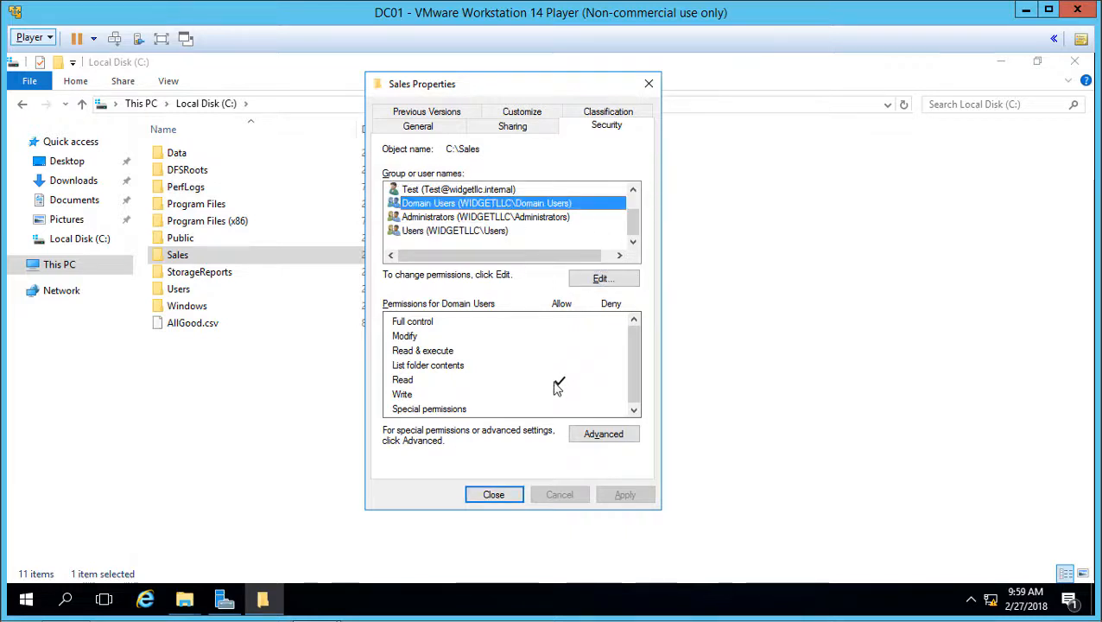
{"action": "left_click", "coordinate": [488, 189]}
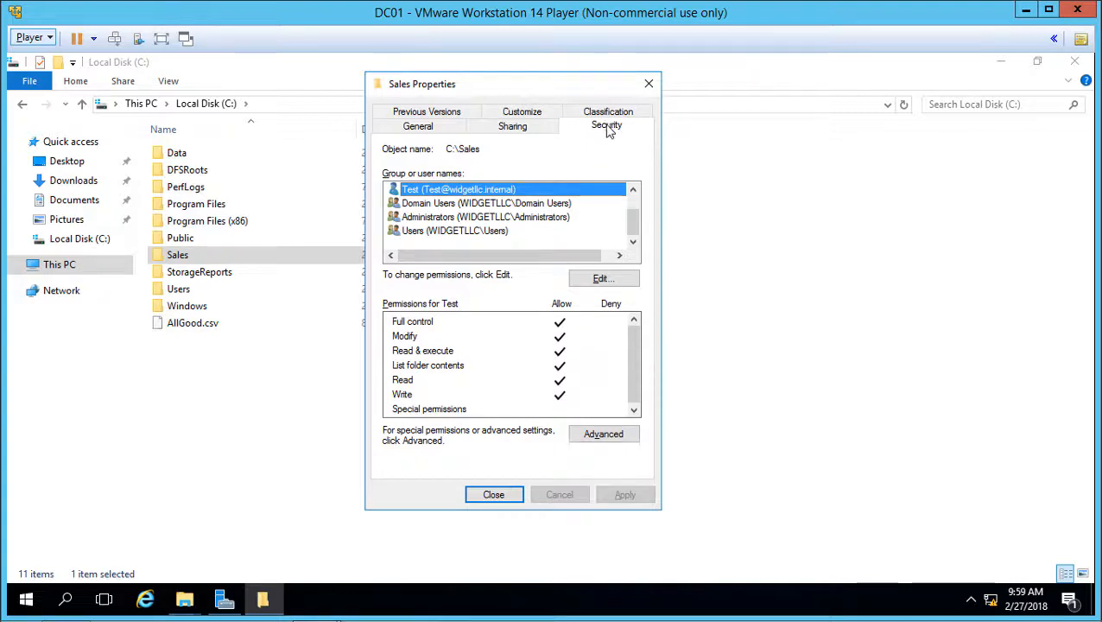
{"action": "left_click", "coordinate": [523, 130]}
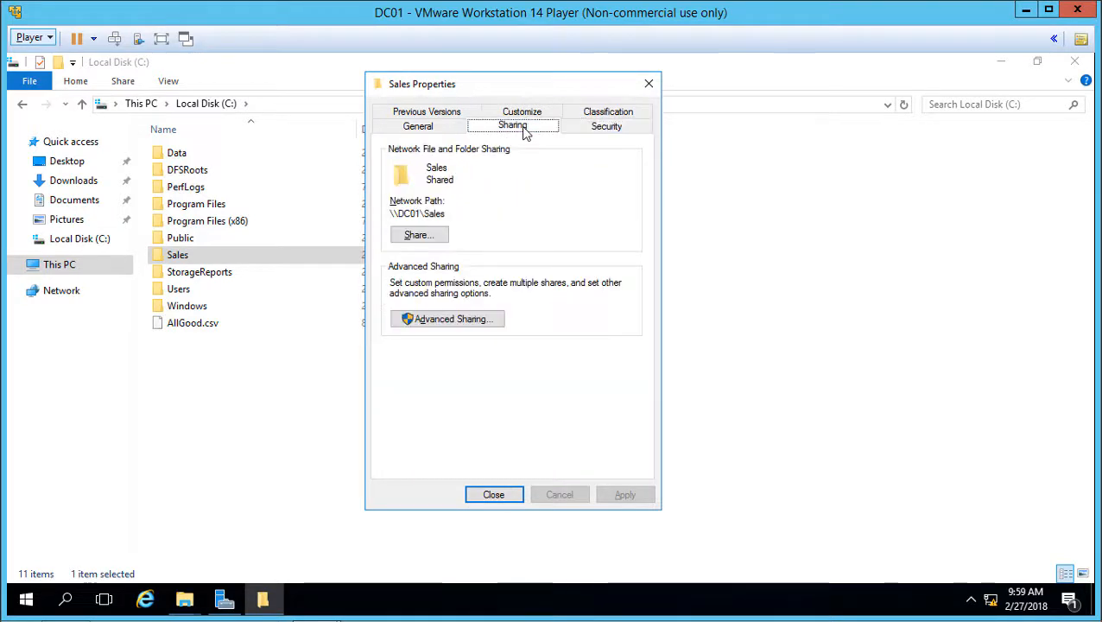
{"action": "left_click", "coordinate": [582, 130]}
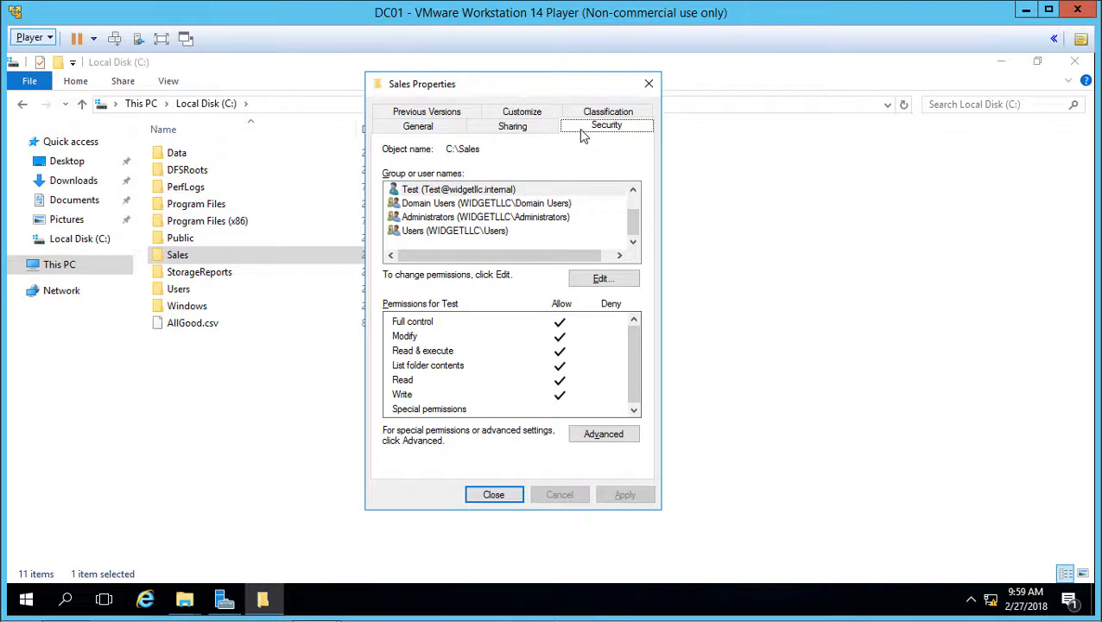
{"action": "left_click", "coordinate": [493, 191]}
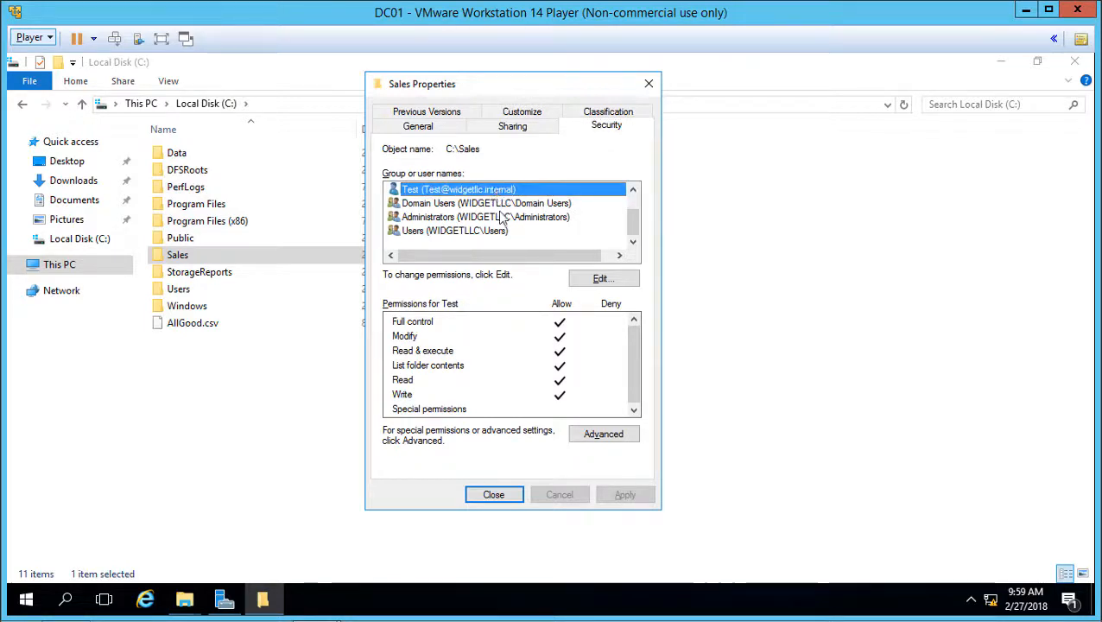
{"action": "left_click", "coordinate": [500, 203]}
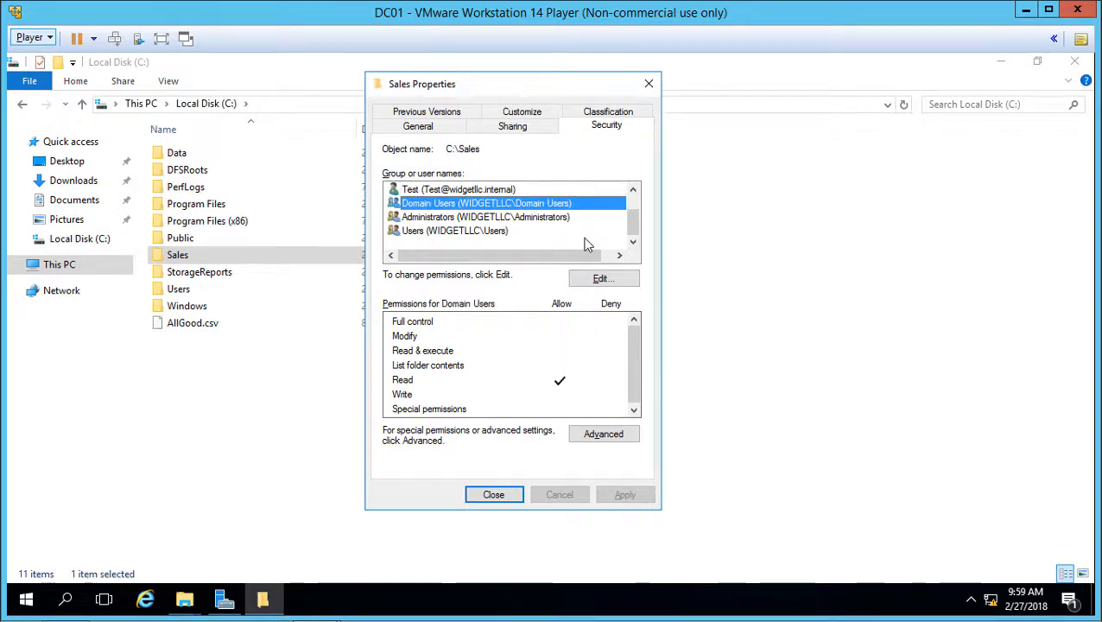
{"action": "left_click", "coordinate": [549, 191]}
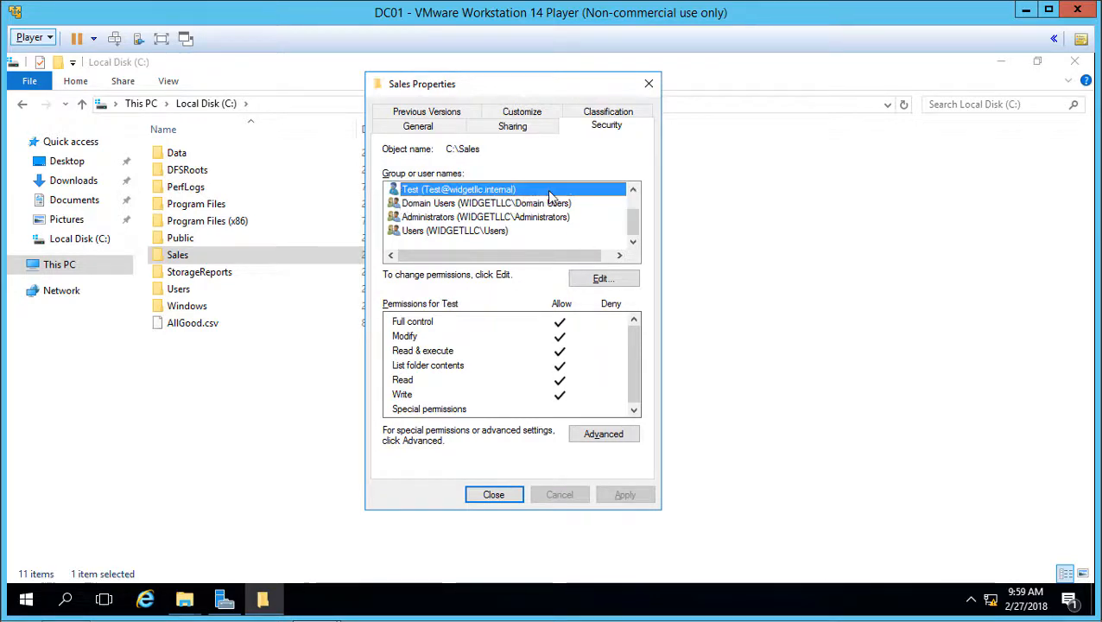
Review the Sales share permissions for Everyone through Advanced Sharing and leave without making changes.
{"action": "left_click", "coordinate": [536, 126]}
{"action": "left_click", "coordinate": [453, 320]}
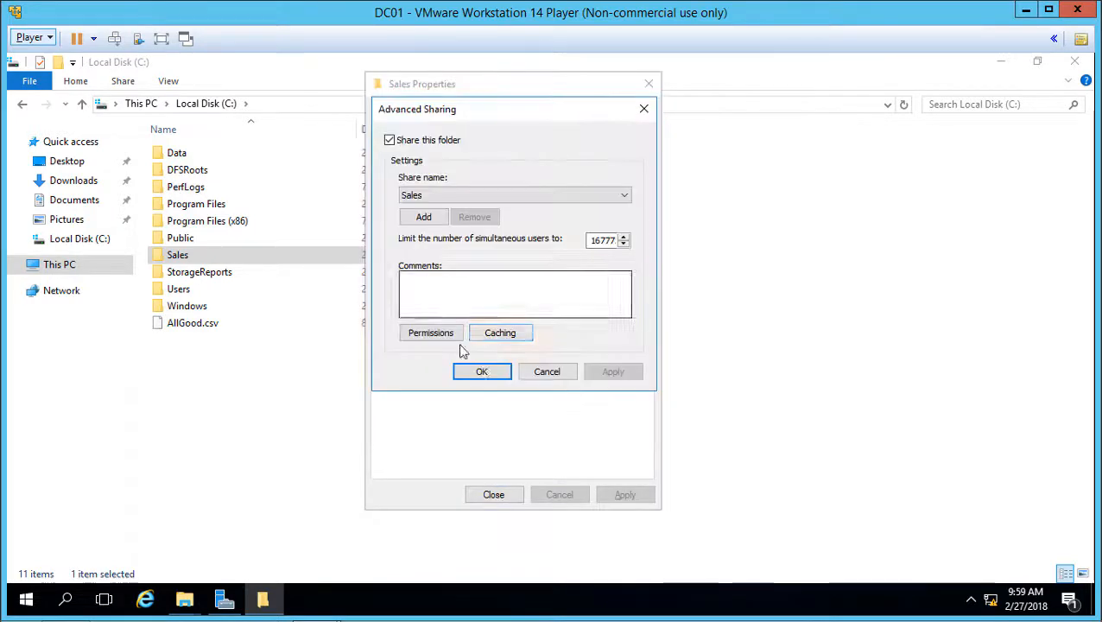
{"action": "left_click", "coordinate": [442, 335]}
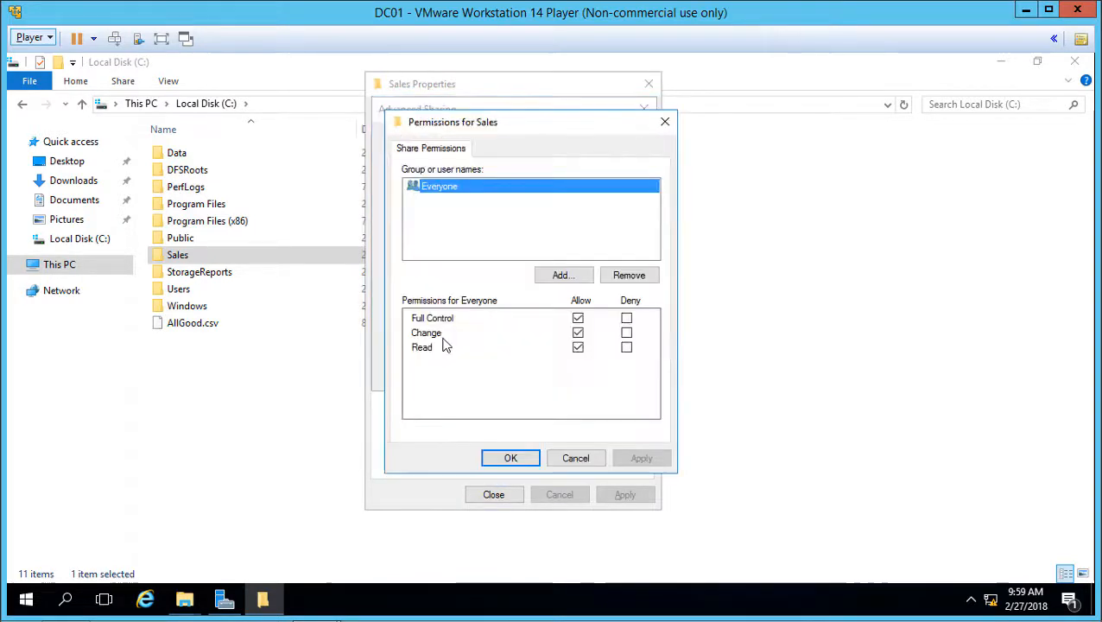
{"action": "left_click", "coordinate": [571, 460]}
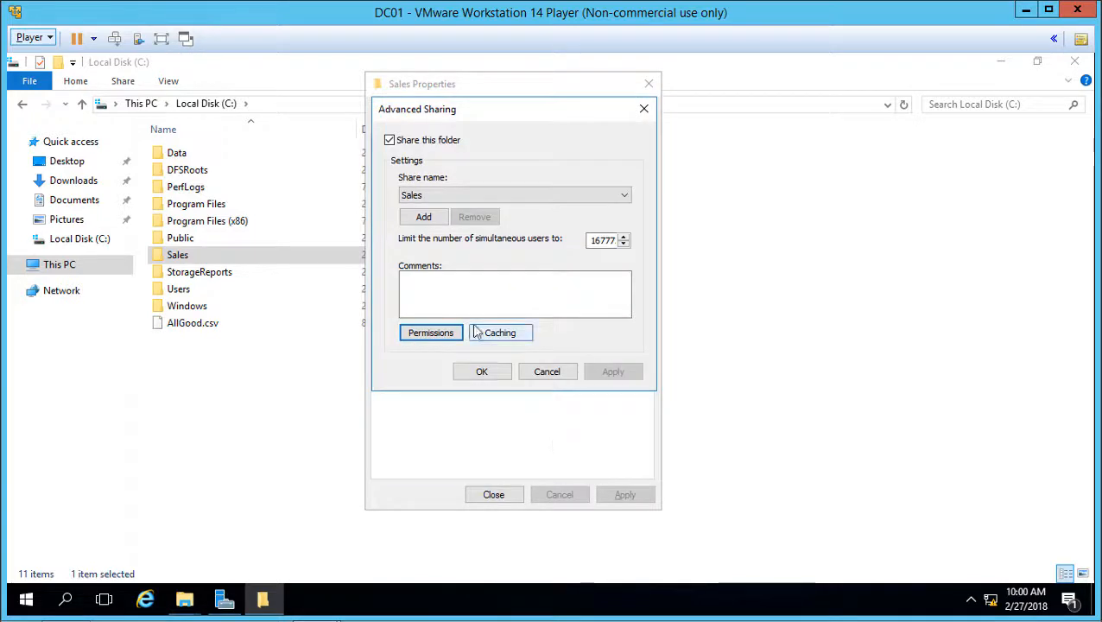
{"action": "left_click", "coordinate": [544, 371]}
Return to the Sales folder's security settings and show the Test user's permissions.
{"action": "left_click", "coordinate": [525, 130]}
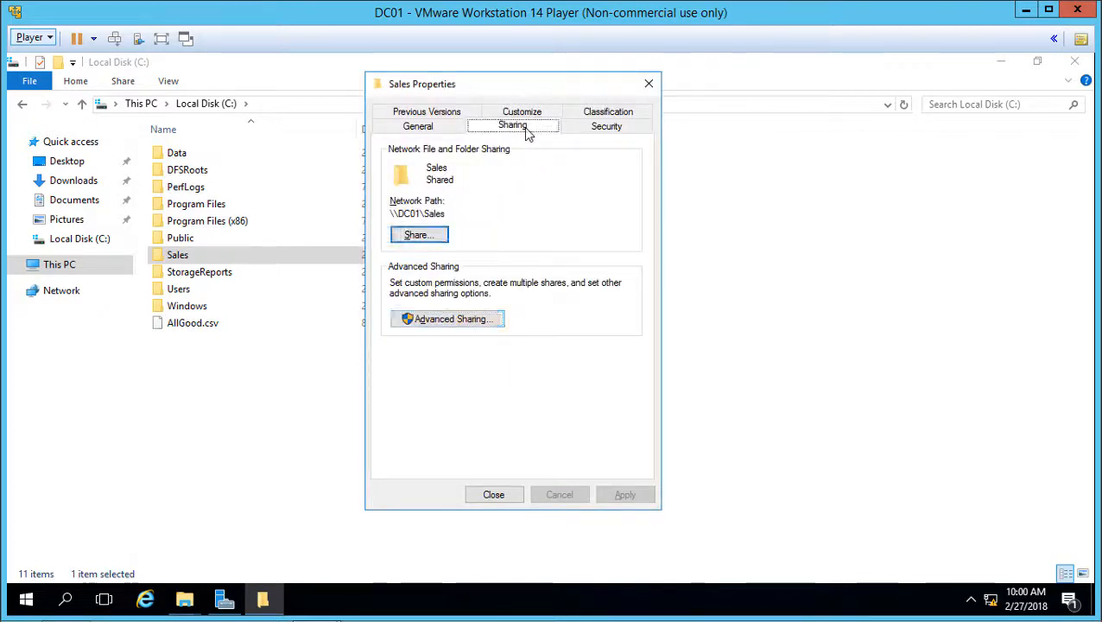
{"action": "left_click", "coordinate": [606, 127]}
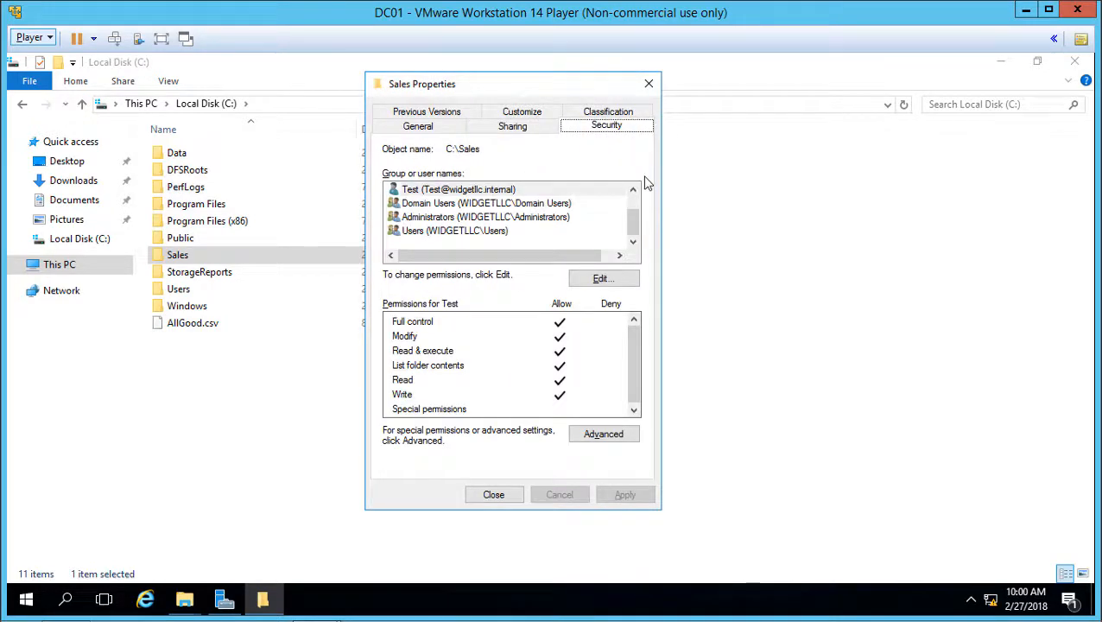
{"action": "left_click", "coordinate": [518, 190]}
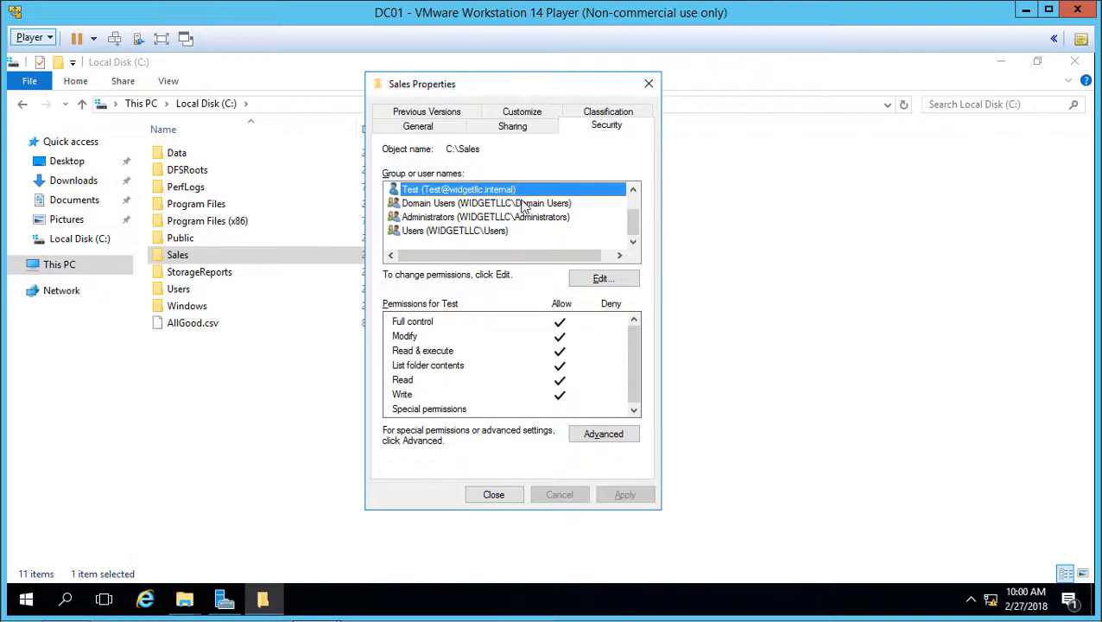
Check the Sales folder's security permissions for Administrators and for Domain Users.
{"action": "left_click", "coordinate": [527, 217]}
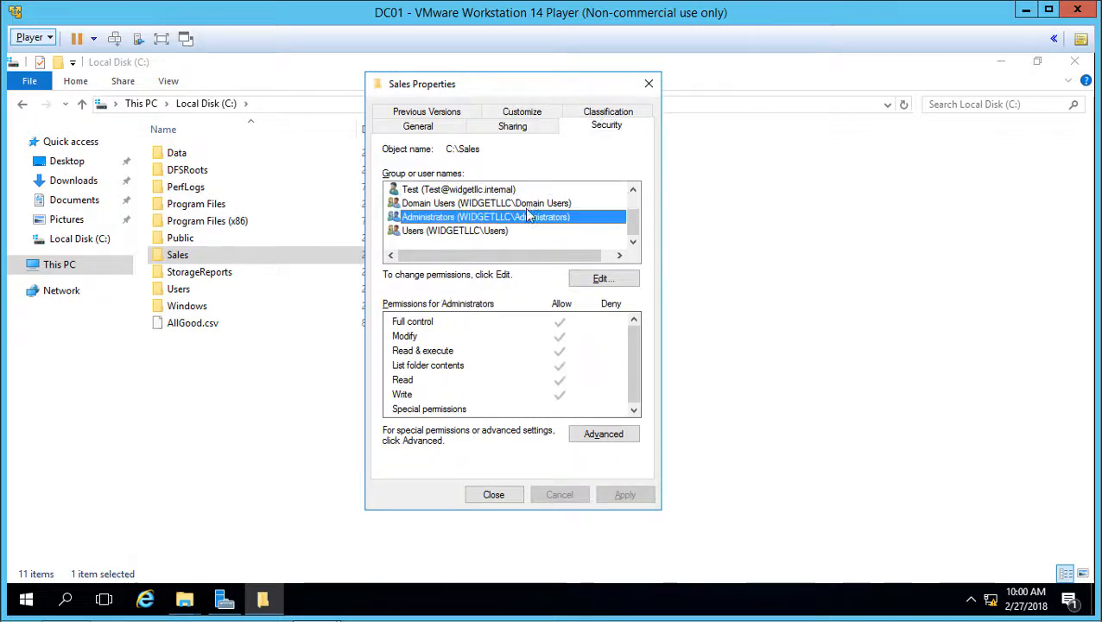
{"action": "left_click", "coordinate": [533, 207]}
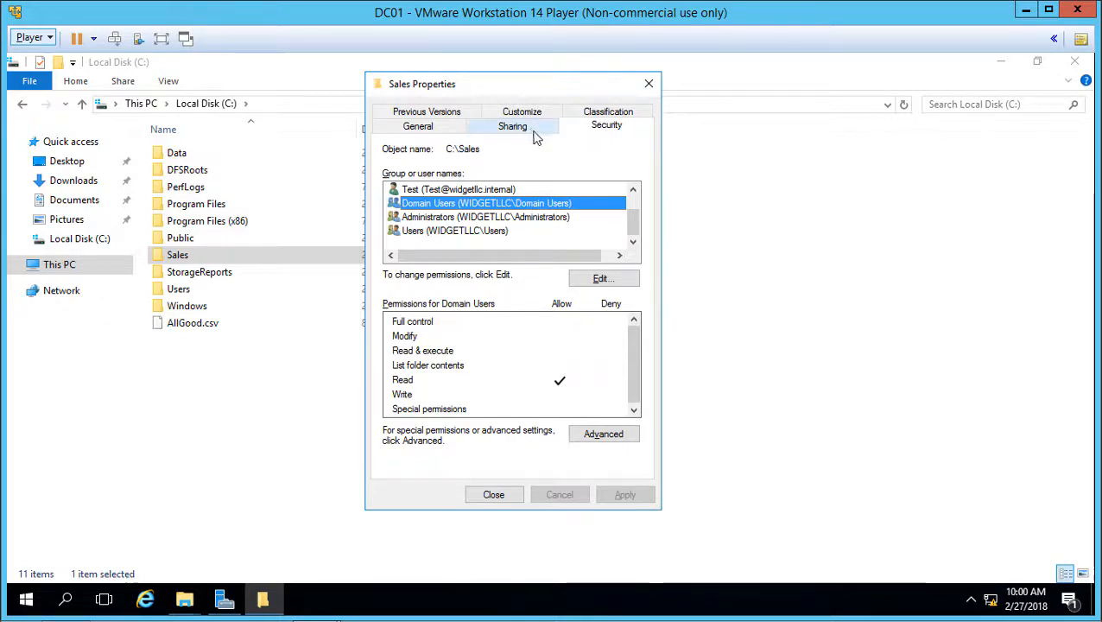
Evaluate effective access to the Sales folder for the user test from the device dc01 in the advanced security settings.
{"action": "left_click", "coordinate": [582, 434]}
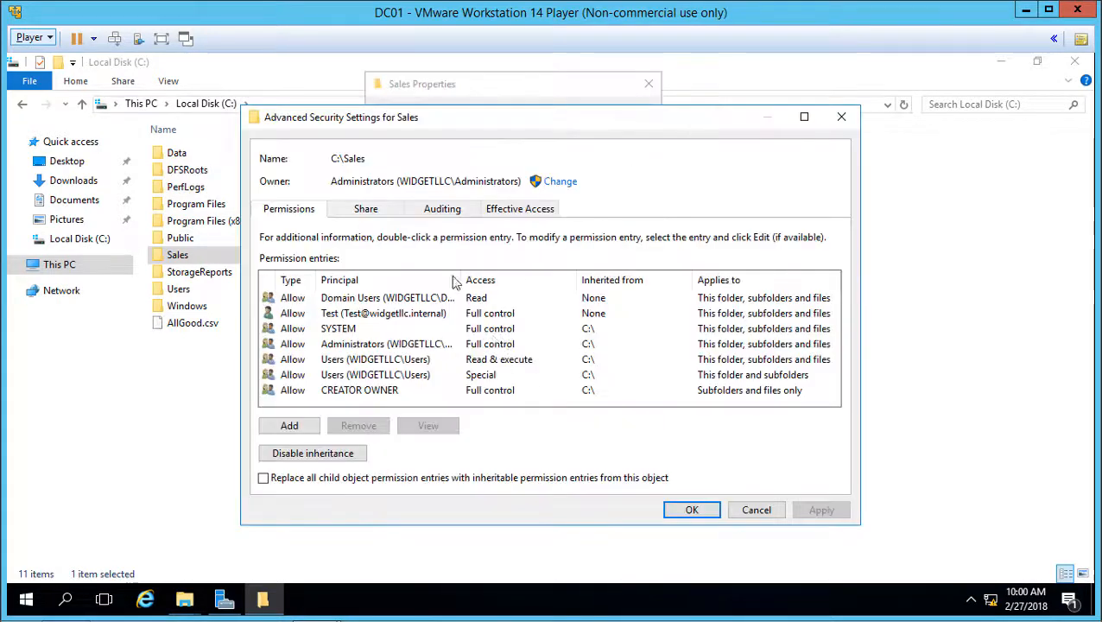
{"action": "left_click", "coordinate": [504, 211]}
{"action": "left_click", "coordinate": [357, 286]}
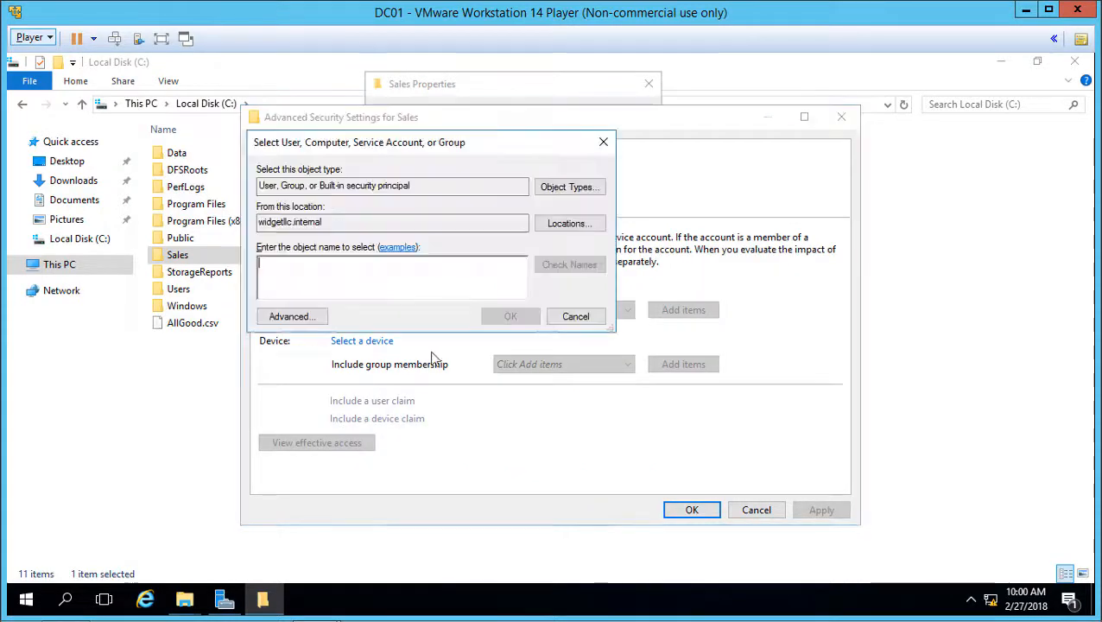
{"action": "type", "text": "test"}
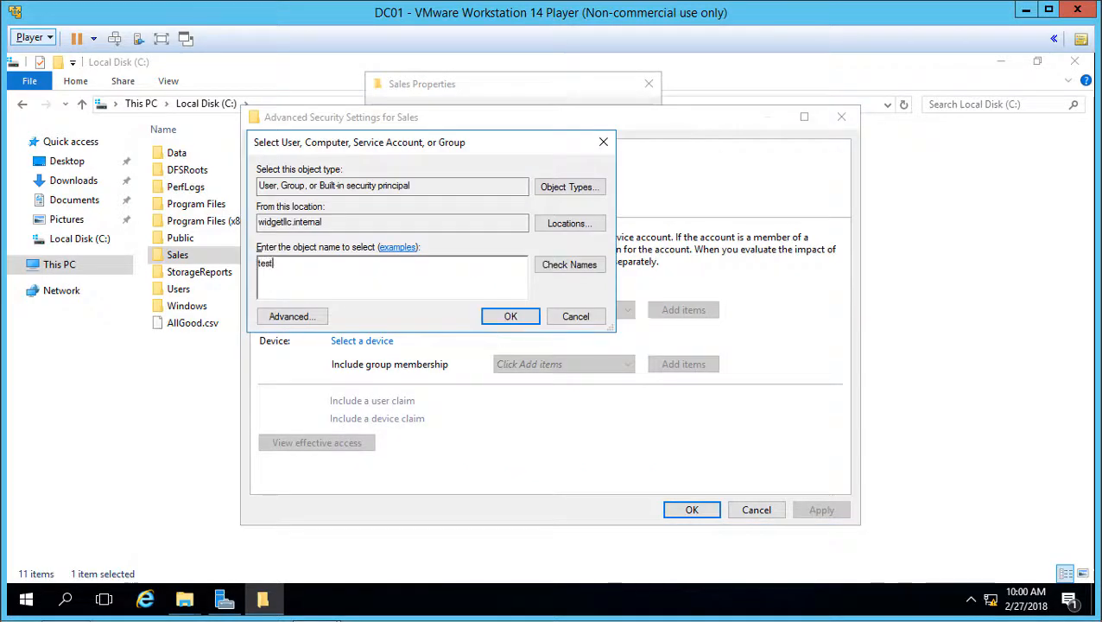
{"action": "left_click", "coordinate": [510, 316]}
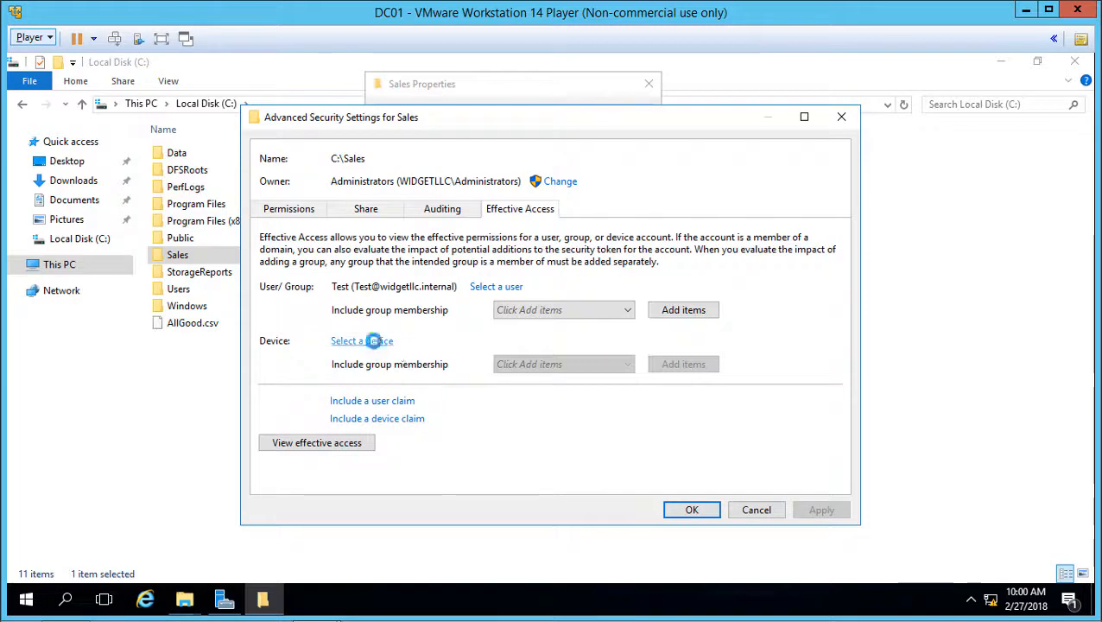
{"action": "left_click", "coordinate": [374, 343]}
{"action": "type", "text": "dc01"}
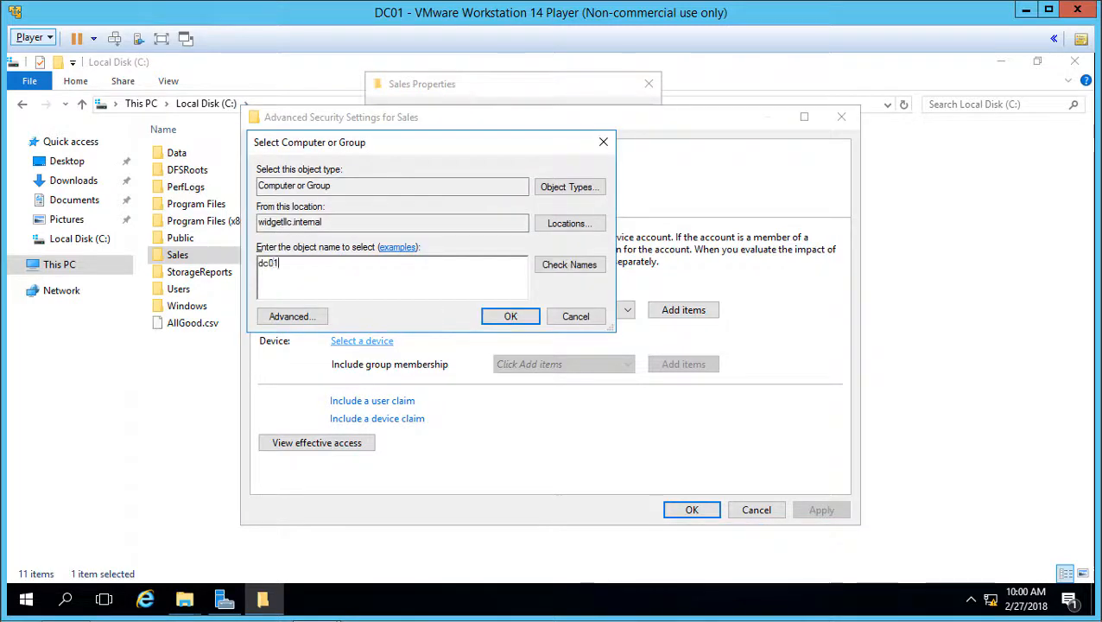
{"action": "left_click", "coordinate": [501, 317]}
{"action": "left_click", "coordinate": [344, 445]}
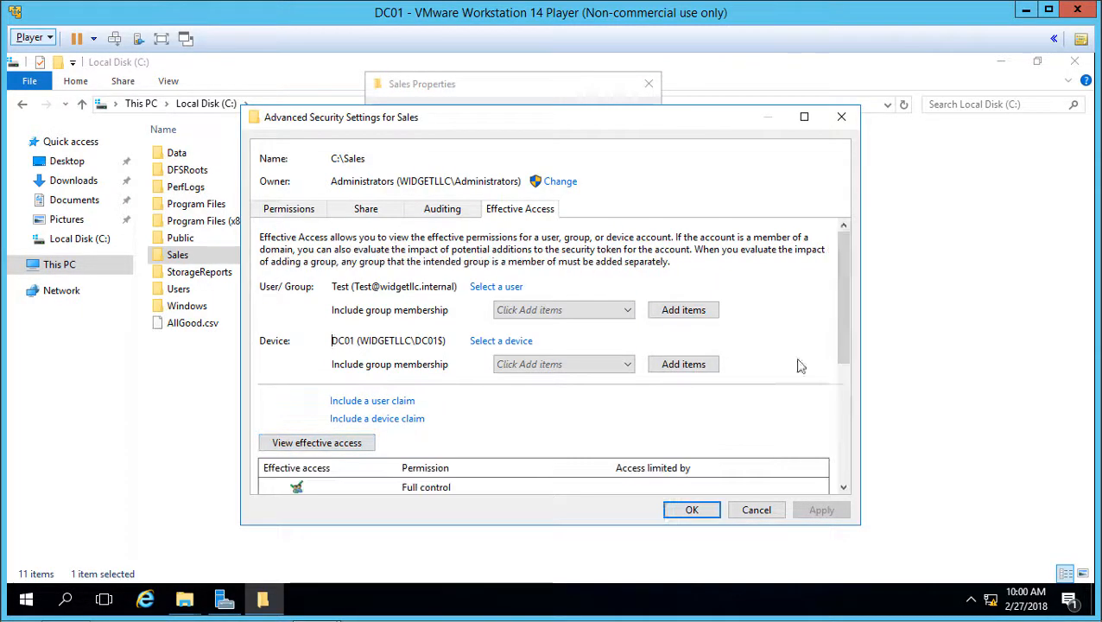
Review the Test user's full list of effective permissions and leave the advanced security settings without changes.
{"action": "left_click_drag", "start_coordinate": [846, 298], "coordinate": [860, 459]}
{"action": "left_click_drag", "start_coordinate": [855, 403], "coordinate": [846, 271]}
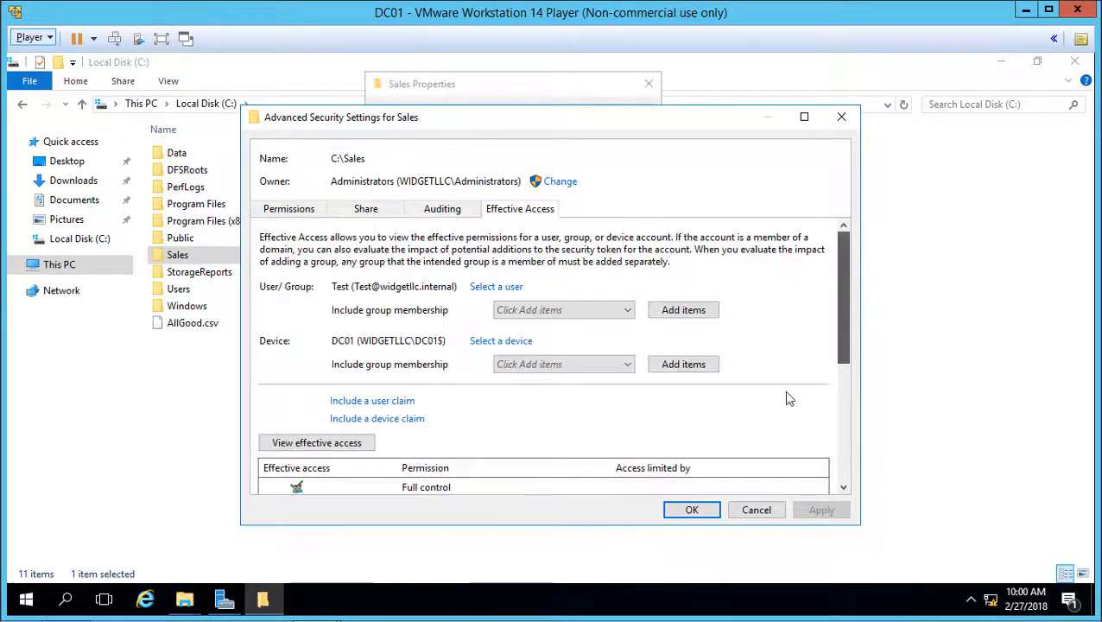
{"action": "left_click", "coordinate": [751, 509]}
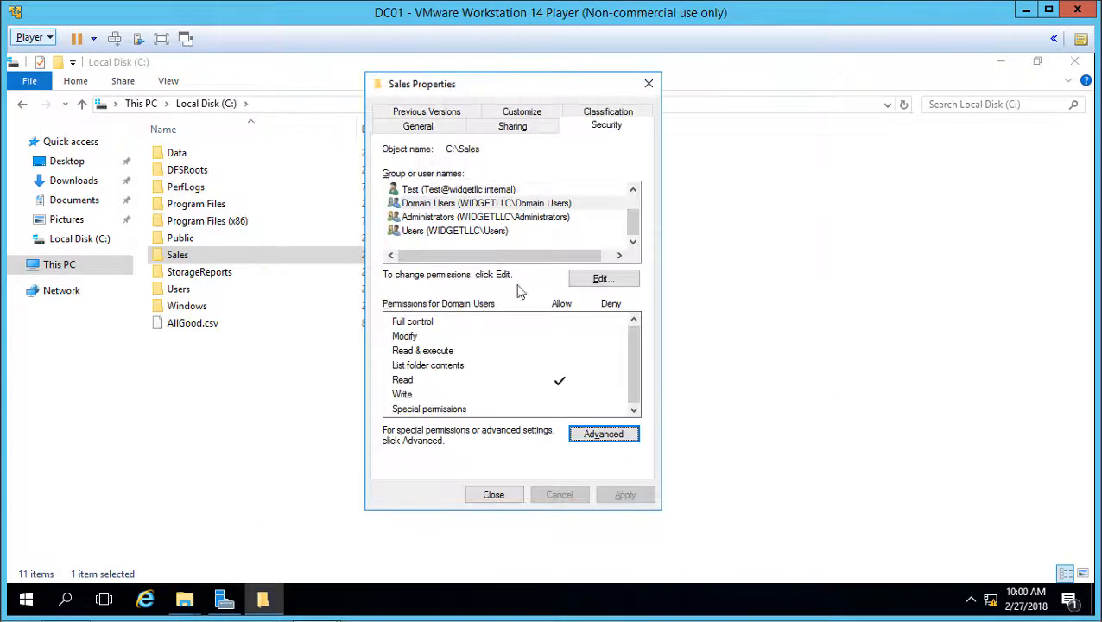
Restrict Everyone's share permissions on the Sales share to Read by removing Full Control and Change, and save the sharing settings.
{"action": "left_click", "coordinate": [504, 129]}
{"action": "left_click", "coordinate": [458, 320]}
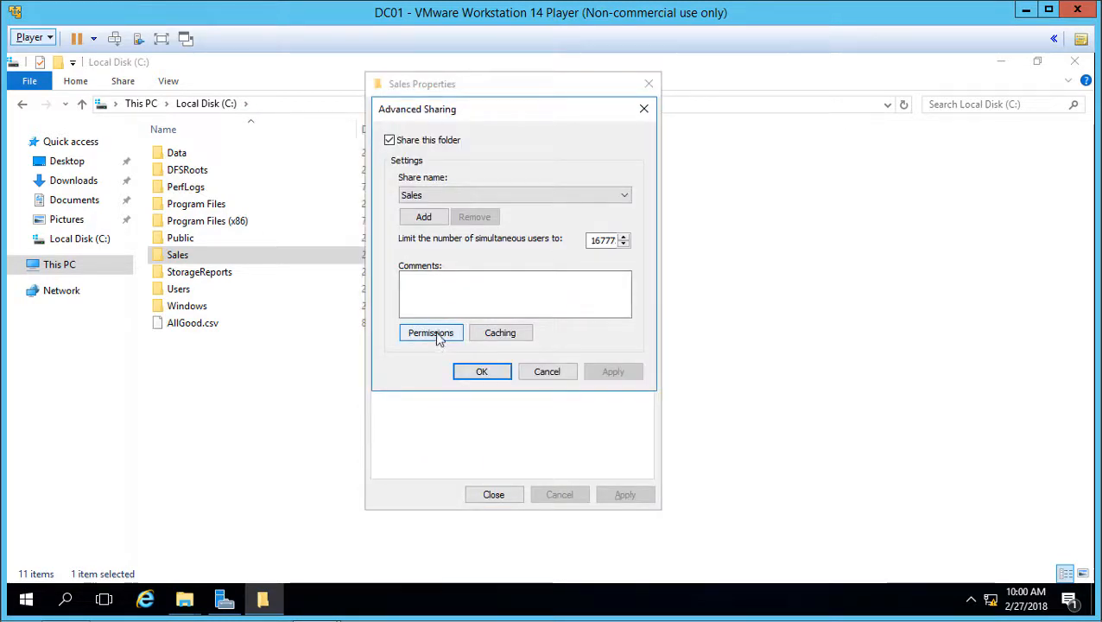
{"action": "left_click", "coordinate": [437, 335]}
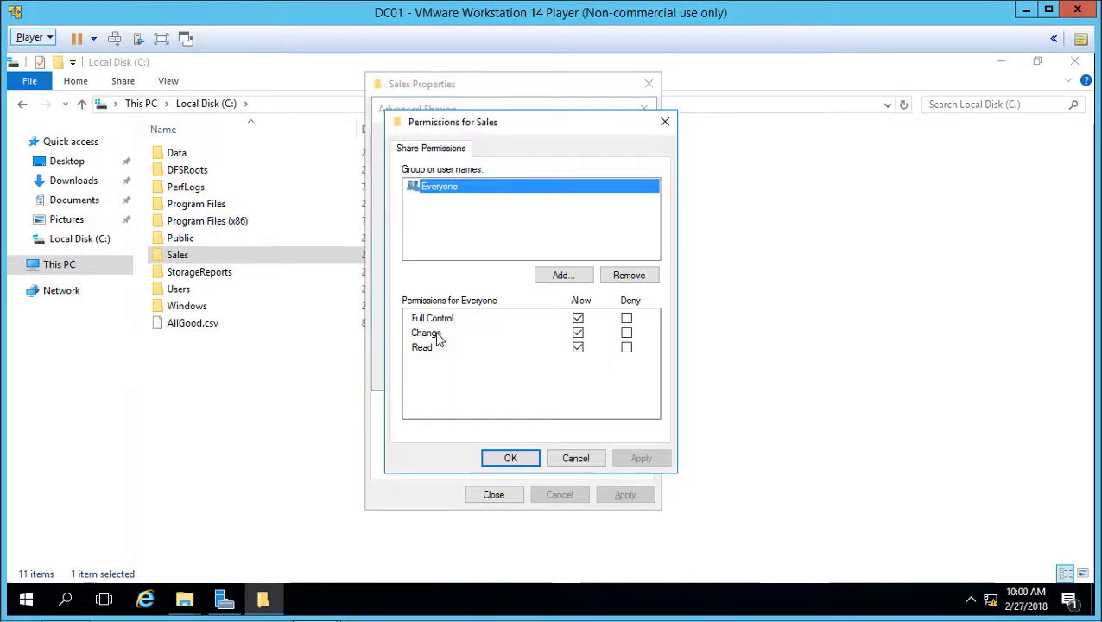
{"action": "left_click", "coordinate": [577, 319]}
{"action": "left_click", "coordinate": [578, 332]}
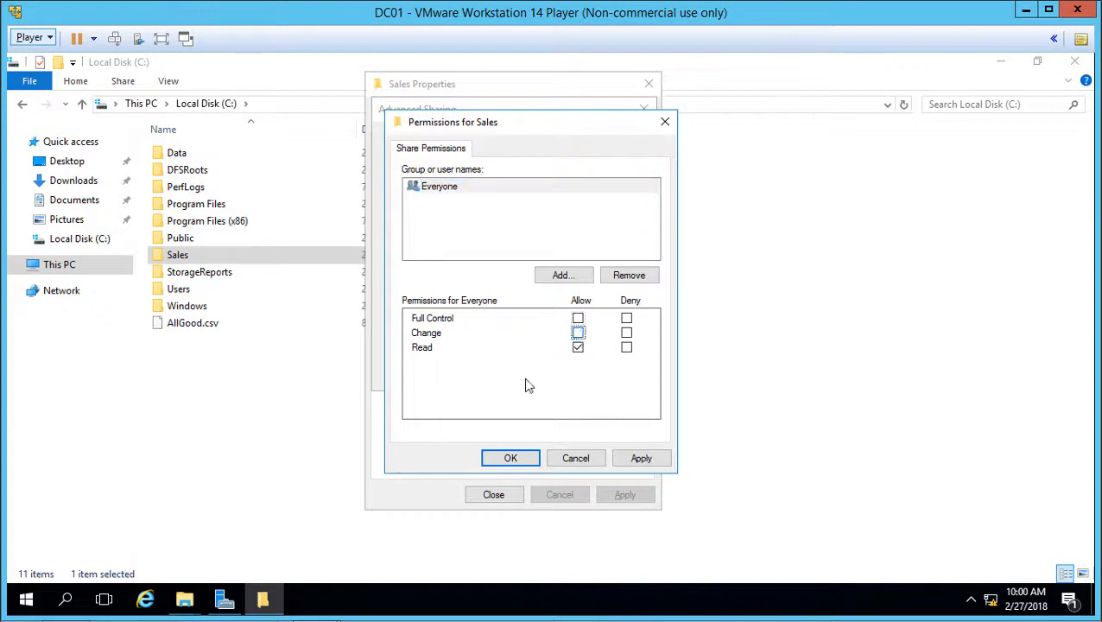
{"action": "left_click", "coordinate": [639, 456]}
{"action": "left_click", "coordinate": [511, 458]}
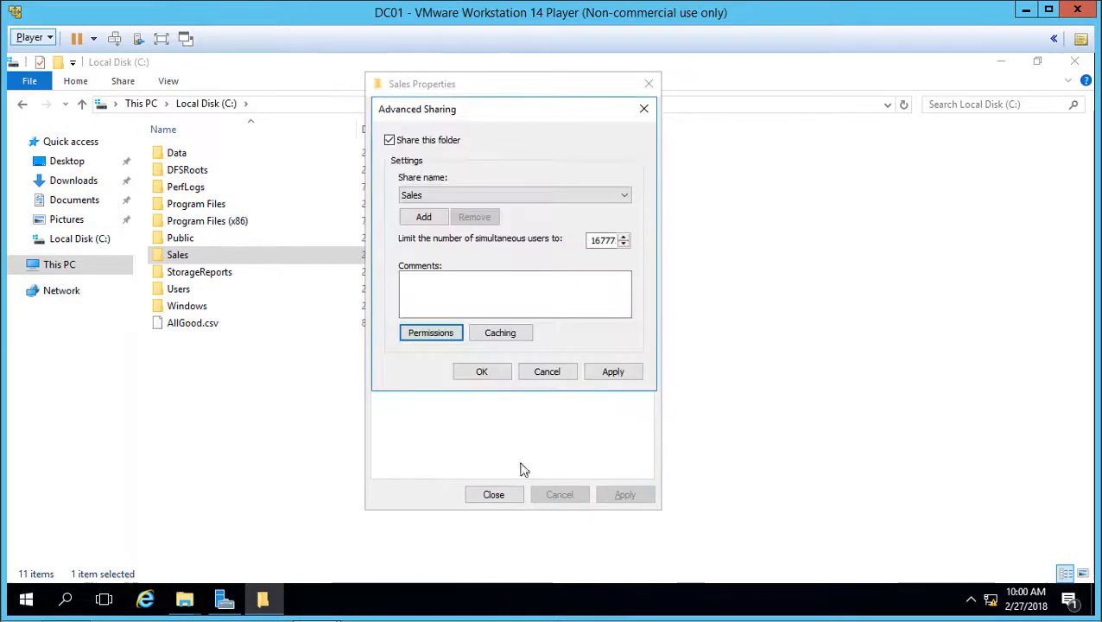
{"action": "left_click", "coordinate": [606, 376]}
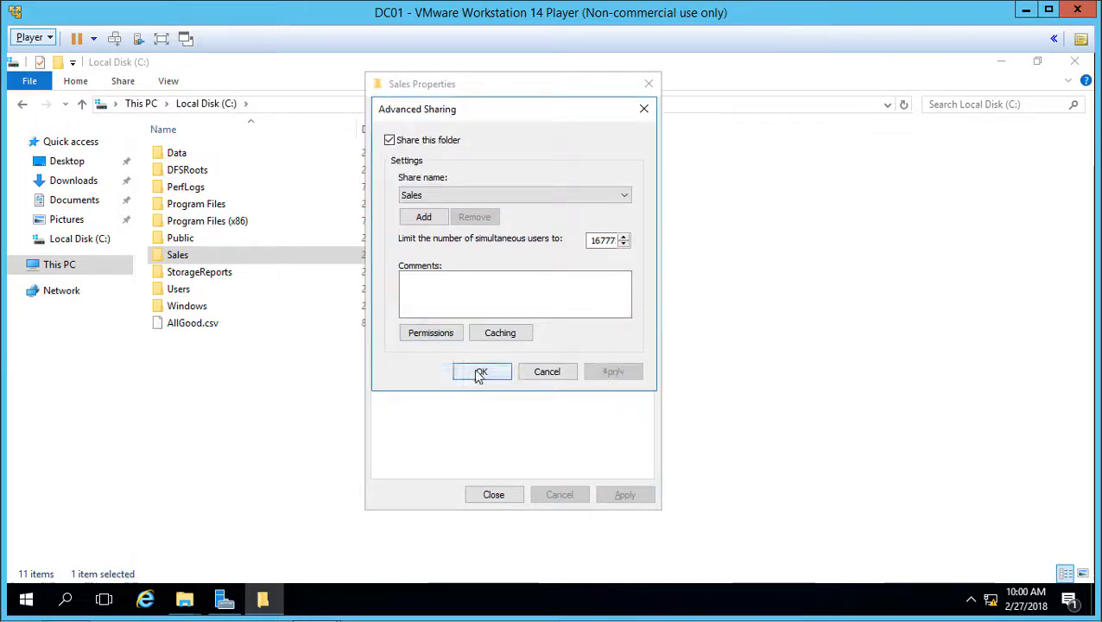
{"action": "left_click", "coordinate": [482, 372]}
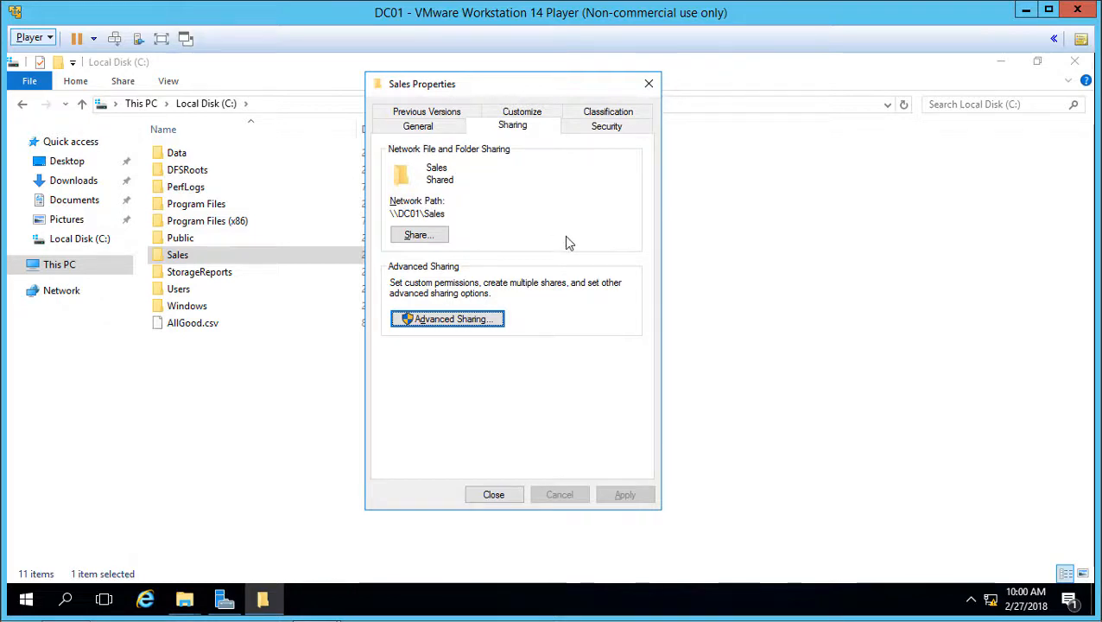
Check the Test user's security permissions on the Sales folder against its sharing settings.
{"action": "left_click", "coordinate": [605, 128]}
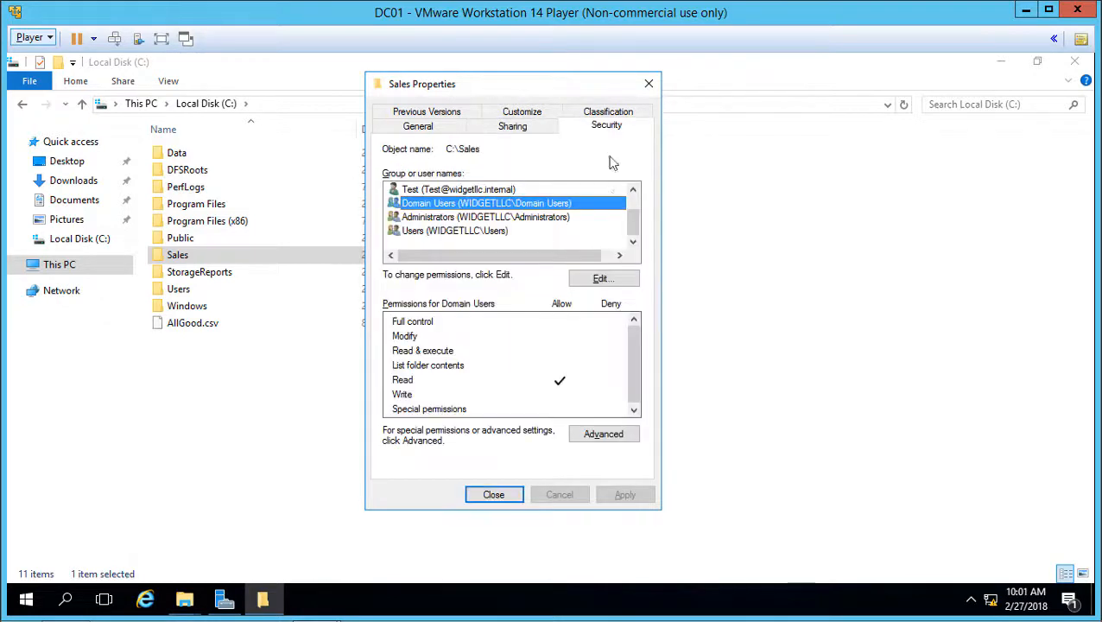
{"action": "left_click", "coordinate": [576, 192]}
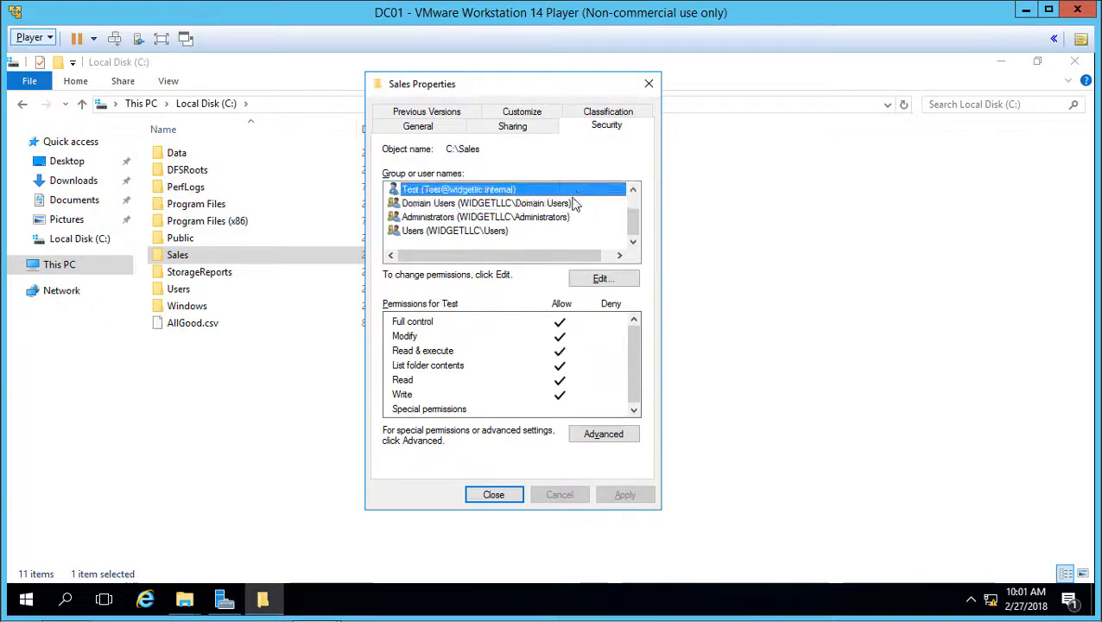
{"action": "left_click", "coordinate": [501, 127]}
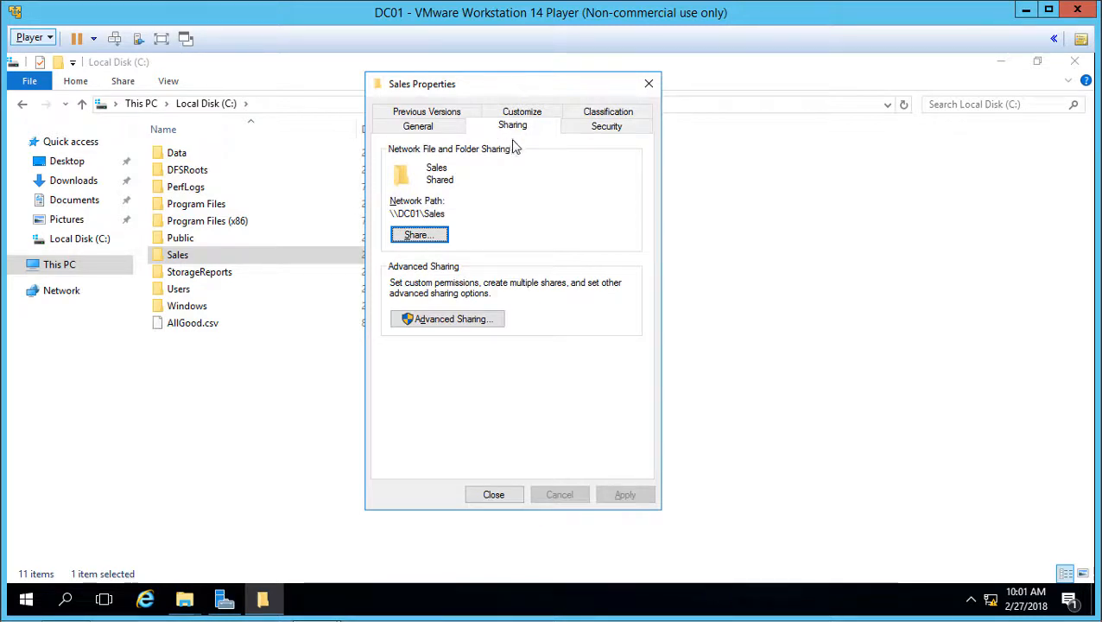
{"action": "left_click", "coordinate": [597, 129]}
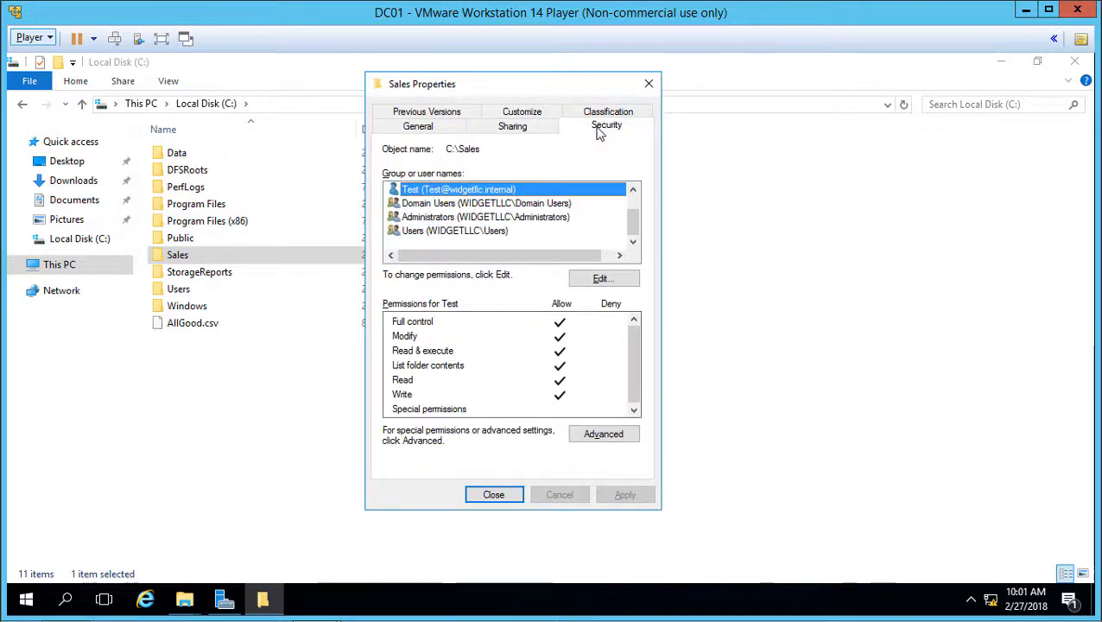
Re-evaluate effective access to Sales with the restricted share, using the user test and the device dc01.
{"action": "left_click", "coordinate": [615, 437]}
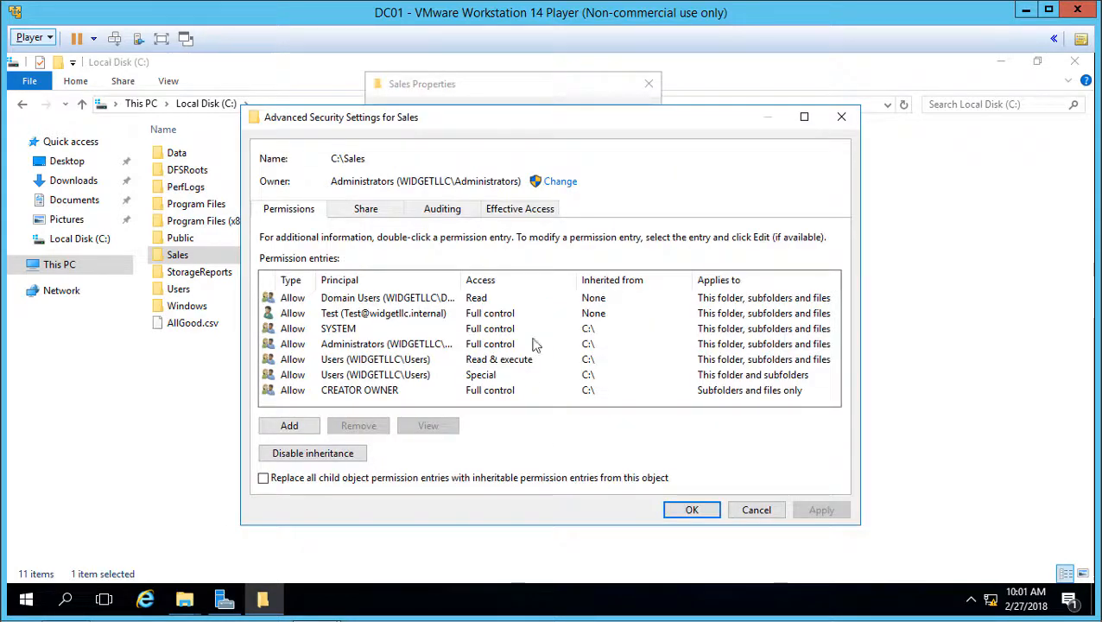
{"action": "left_click", "coordinate": [518, 208]}
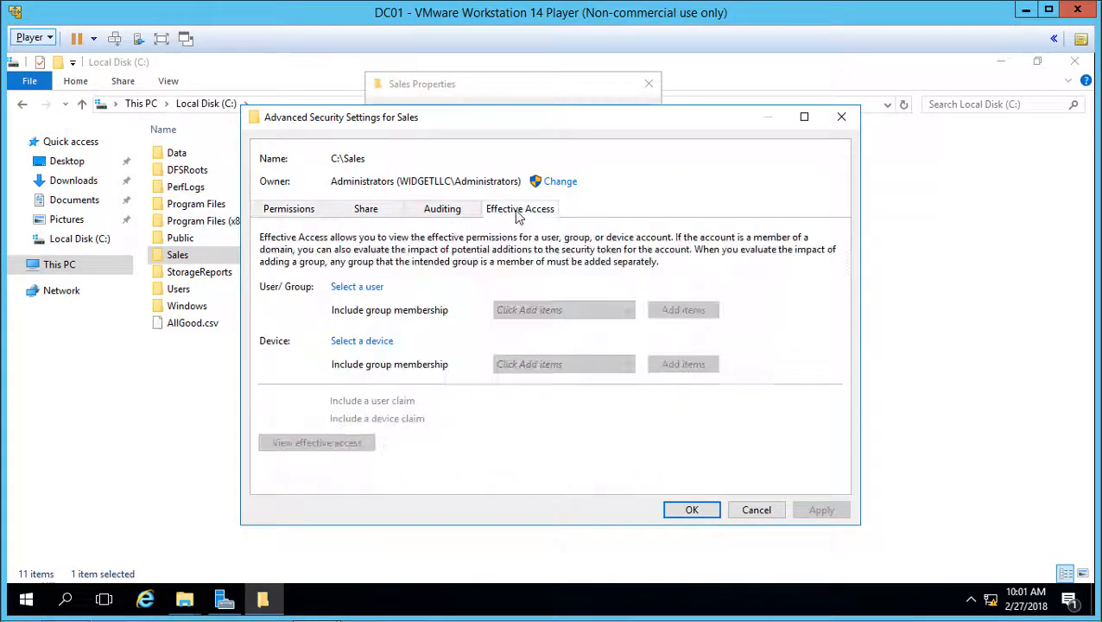
{"action": "left_click", "coordinate": [353, 289]}
{"action": "type", "text": "test"}
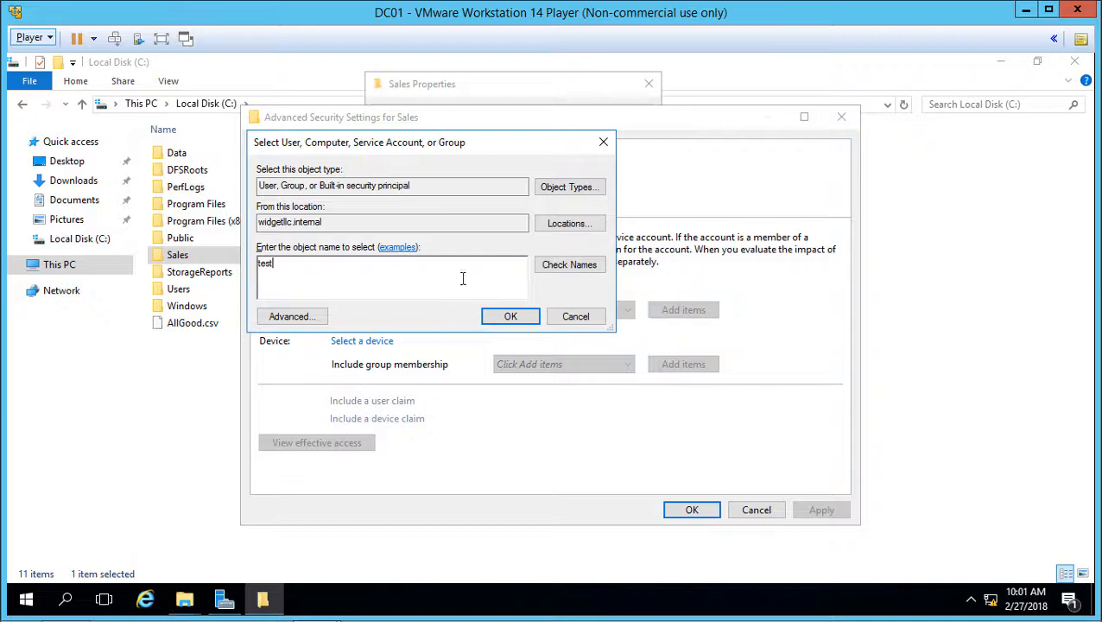
{"action": "left_click", "coordinate": [510, 316]}
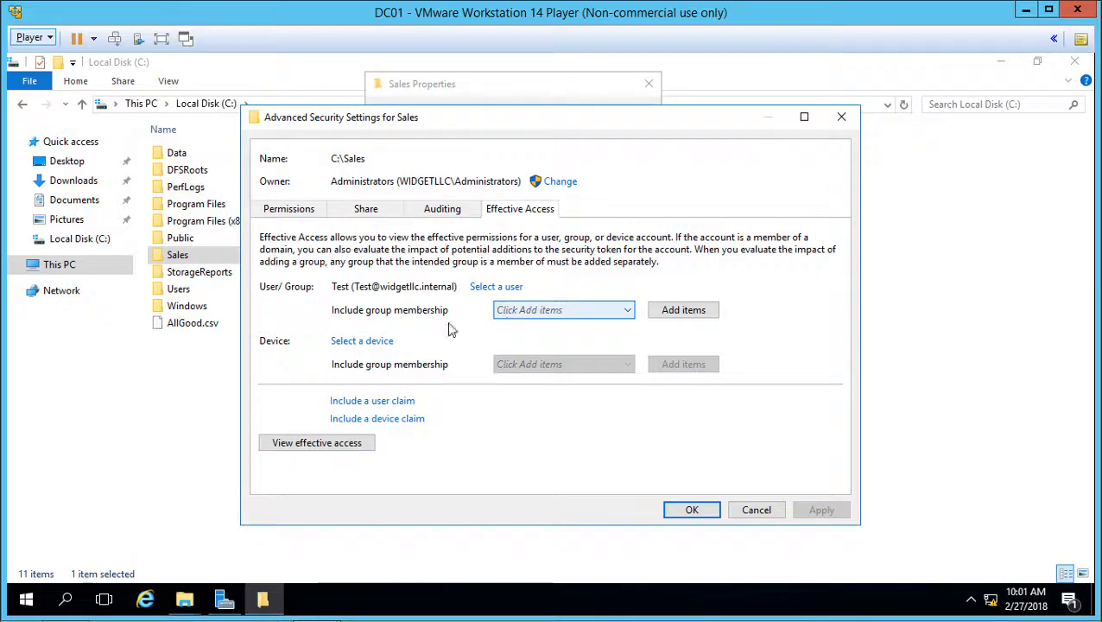
{"action": "left_click", "coordinate": [362, 340]}
{"action": "type", "text": "dc01"}
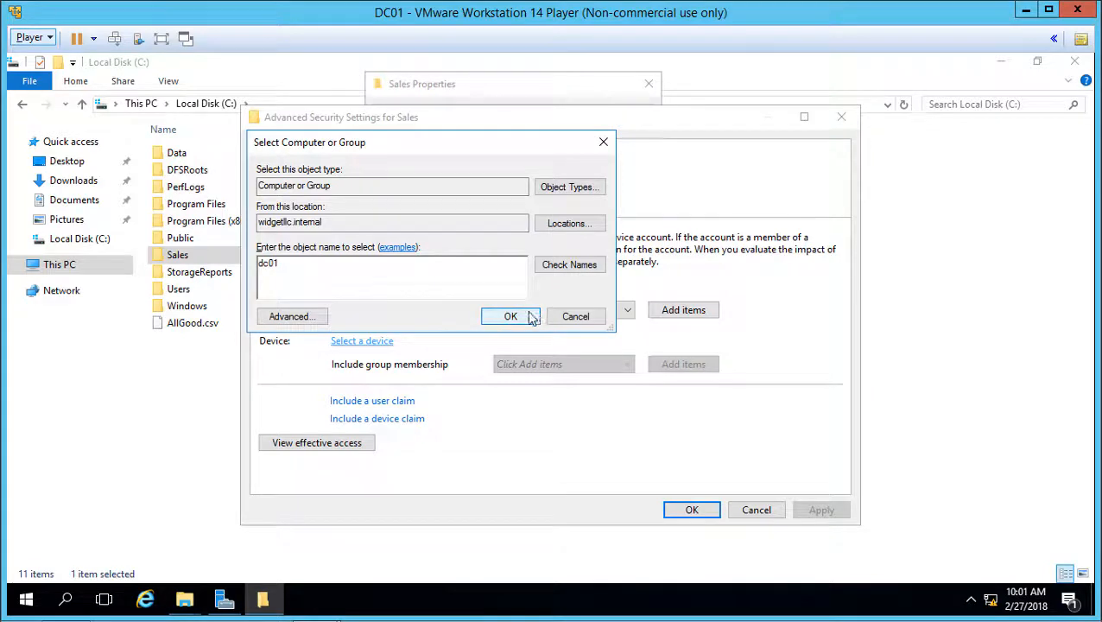
{"action": "left_click", "coordinate": [510, 316]}
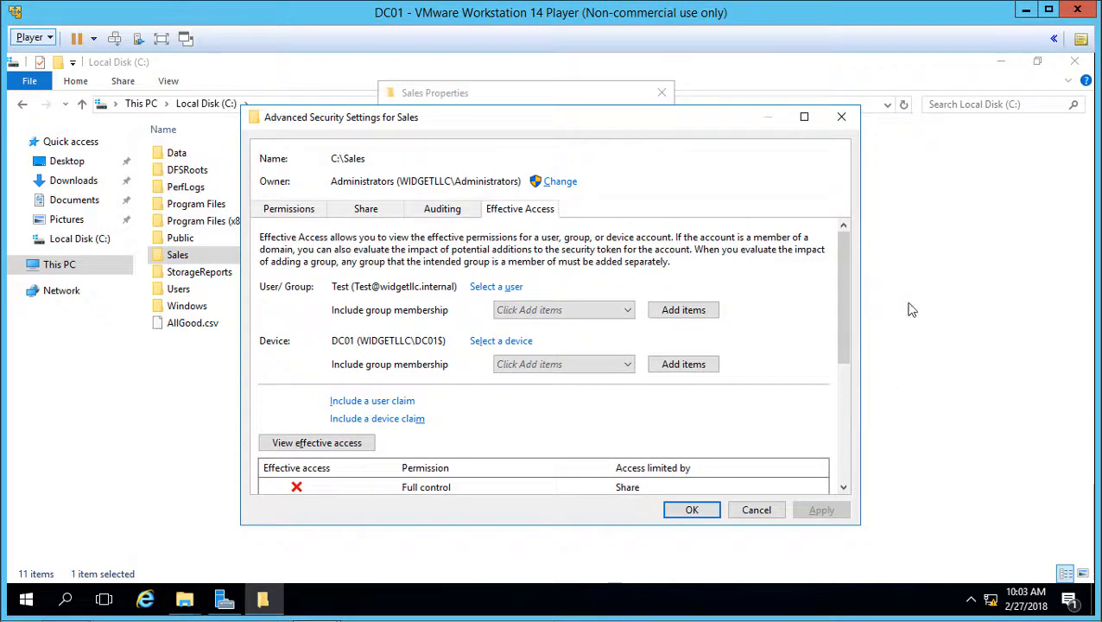
Examine which effective permissions are limited by the share, highlighting Read permissions, Traverse folder, List folder, Read attributes and Read extended attributes.
{"action": "scroll", "coordinate": [854, 342], "scroll_direction": "down", "scroll_amount": 3}
{"action": "scroll", "coordinate": [859, 371], "scroll_direction": "down", "scroll_amount": 3}
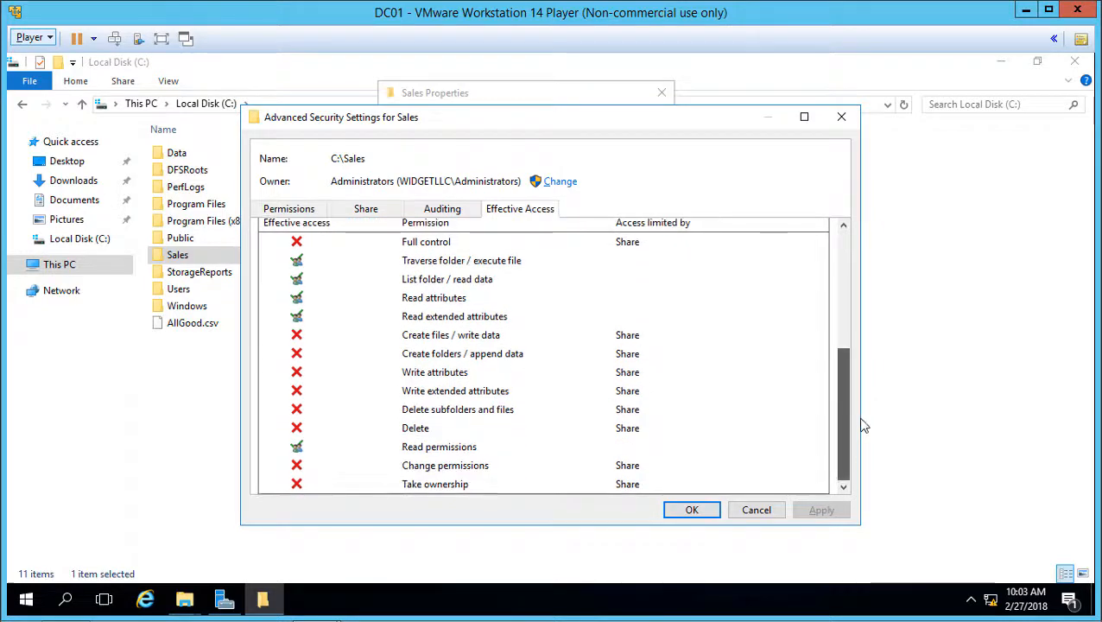
{"action": "left_click", "coordinate": [492, 449]}
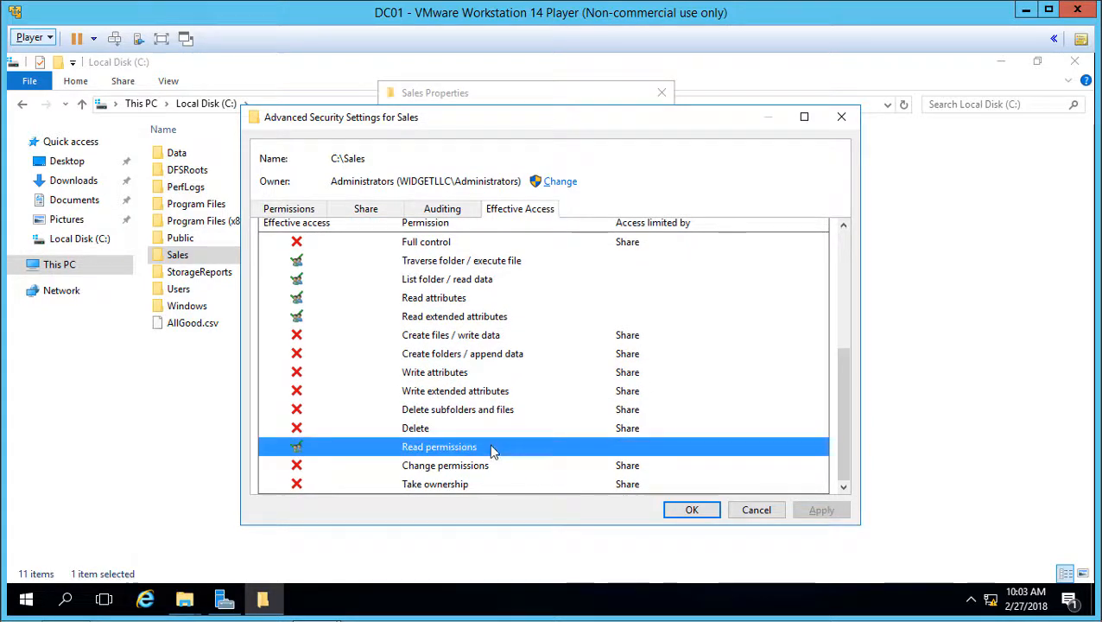
{"action": "left_click", "coordinate": [465, 263]}
{"action": "left_click", "coordinate": [461, 281]}
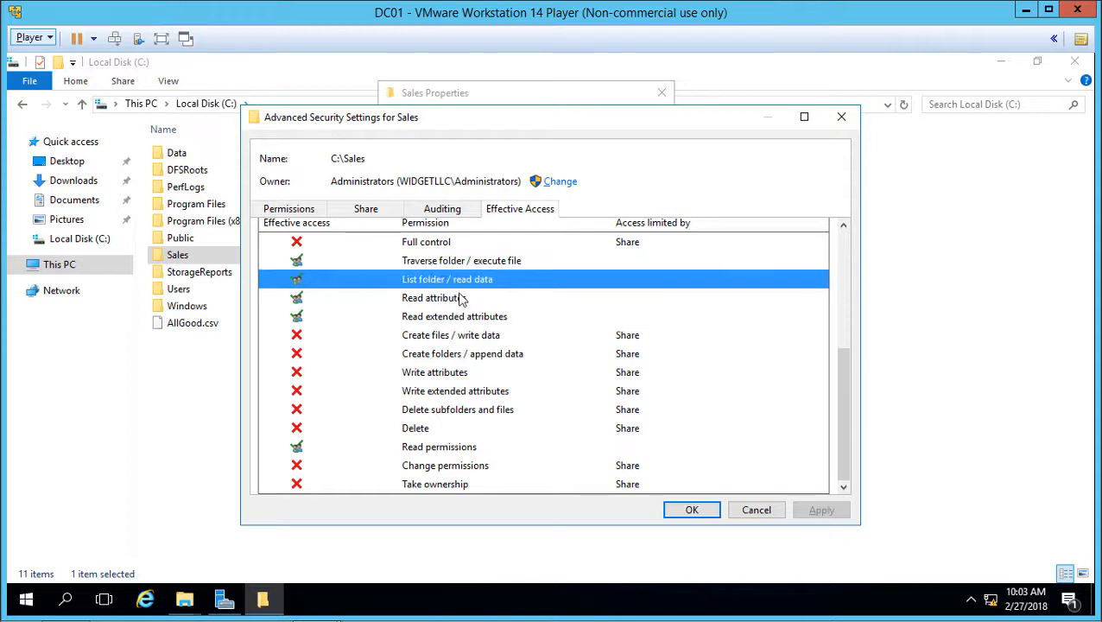
{"action": "left_click", "coordinate": [461, 298]}
{"action": "left_click", "coordinate": [462, 318]}
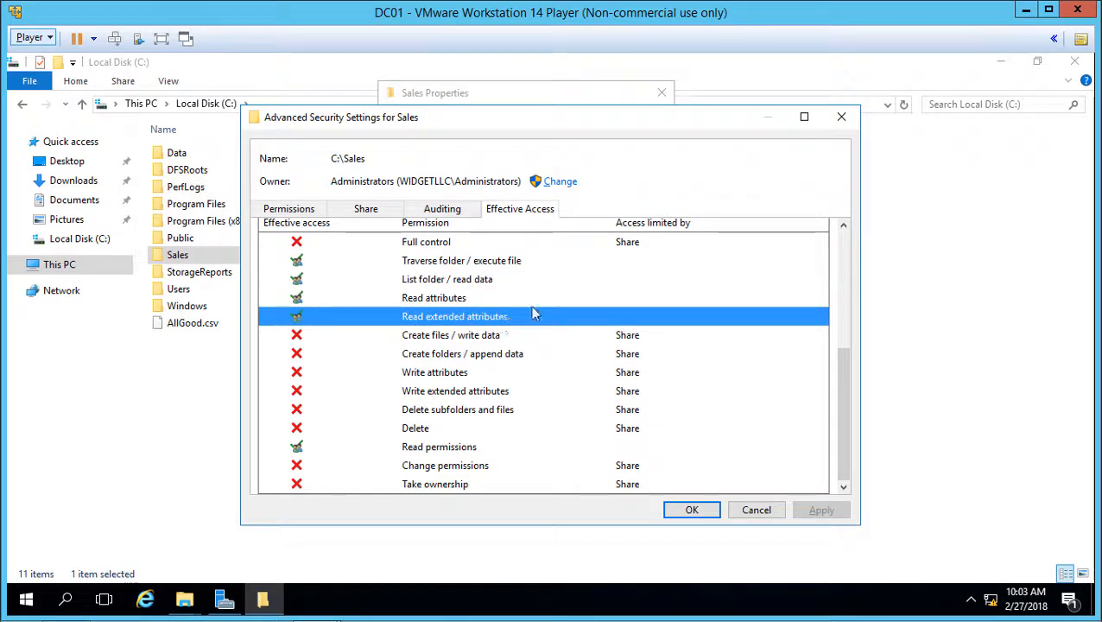